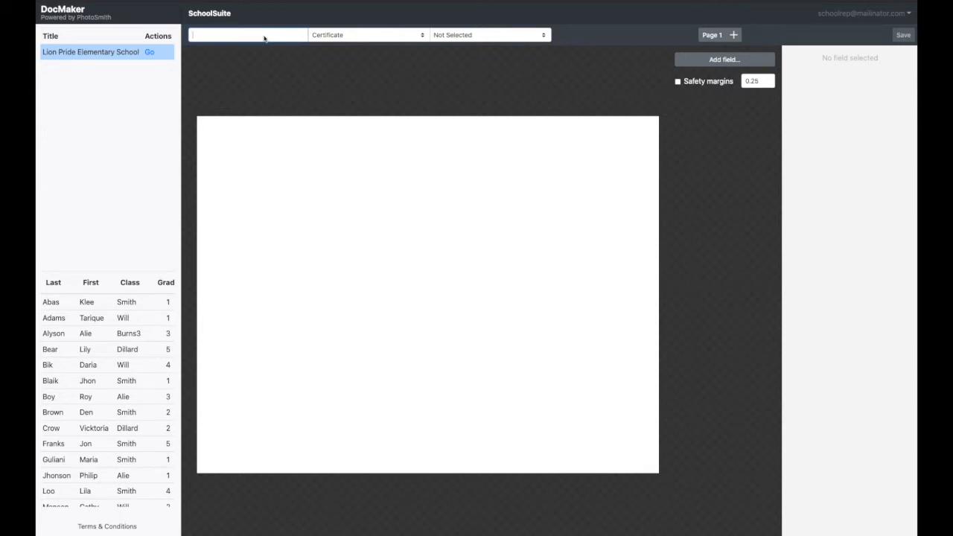
- Name the new template "Test Template" and set its document type to ID card
type("Test Template")
left_click(373, 36)
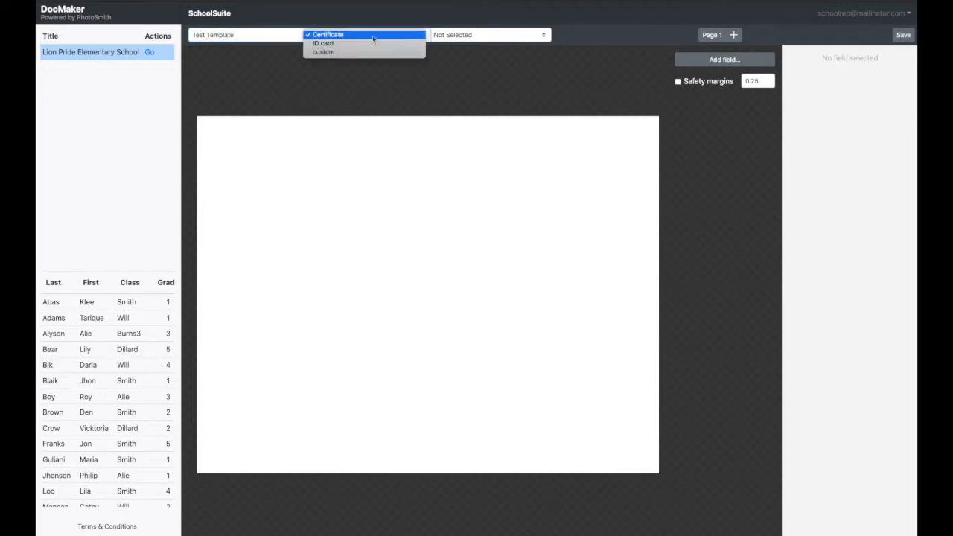
left_click(372, 43)
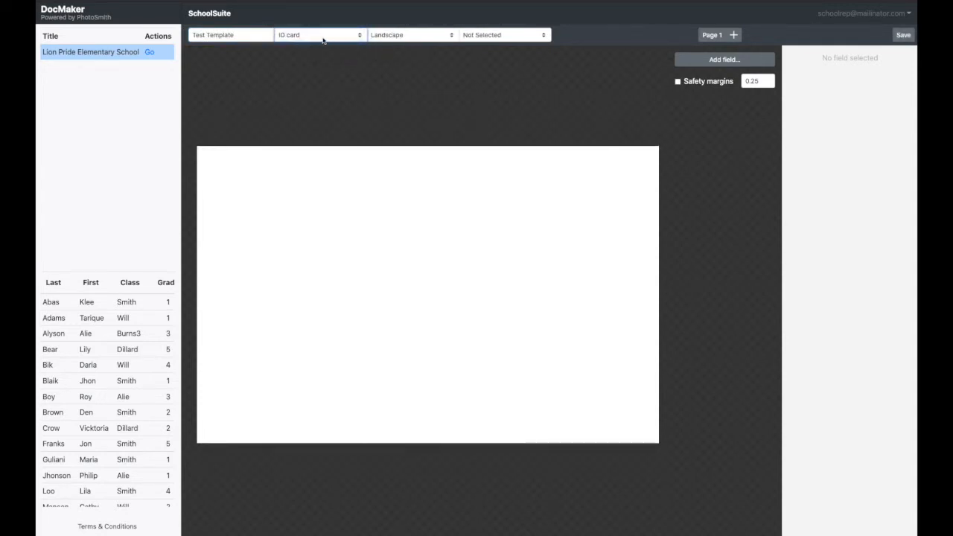
- Try the Portrait orientation for the ID card and return it to Landscape
left_click(390, 35)
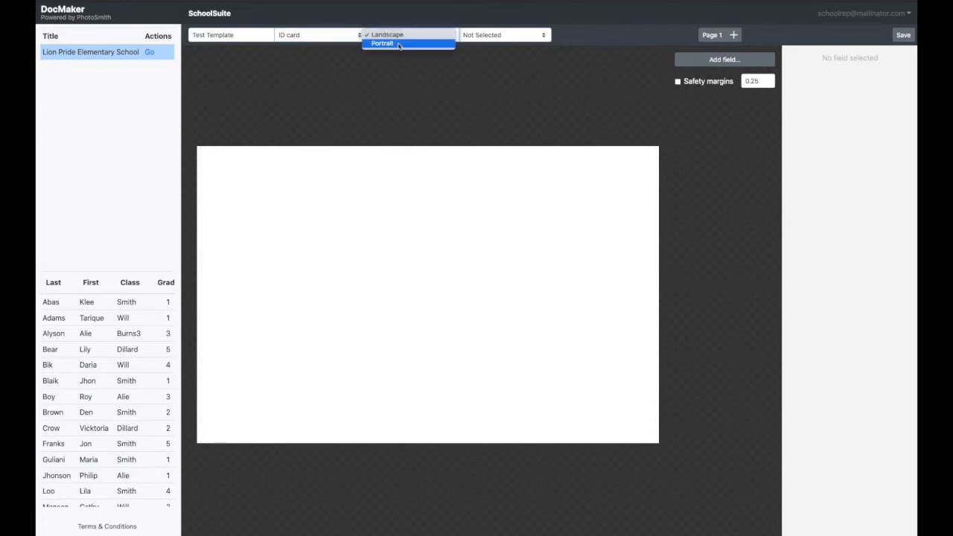
left_click(398, 44)
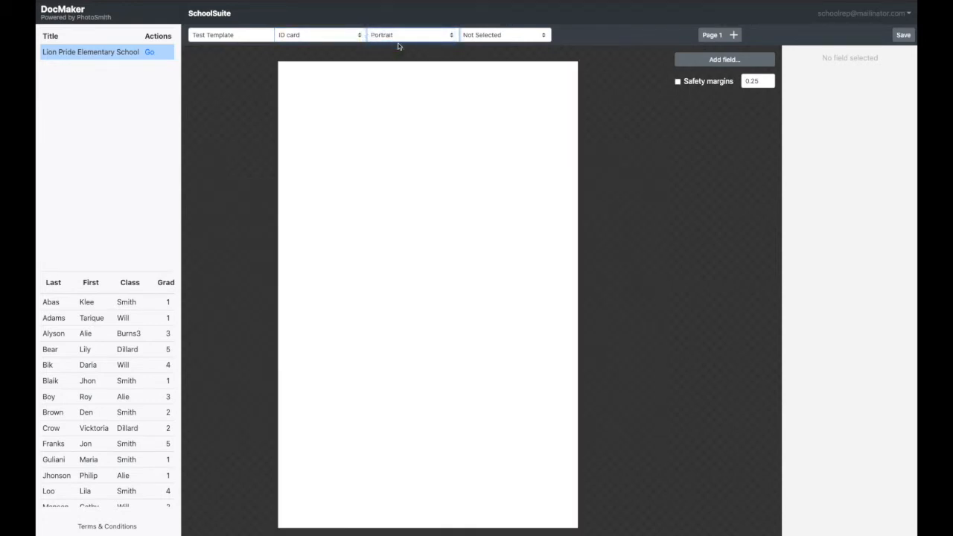
left_click(398, 37)
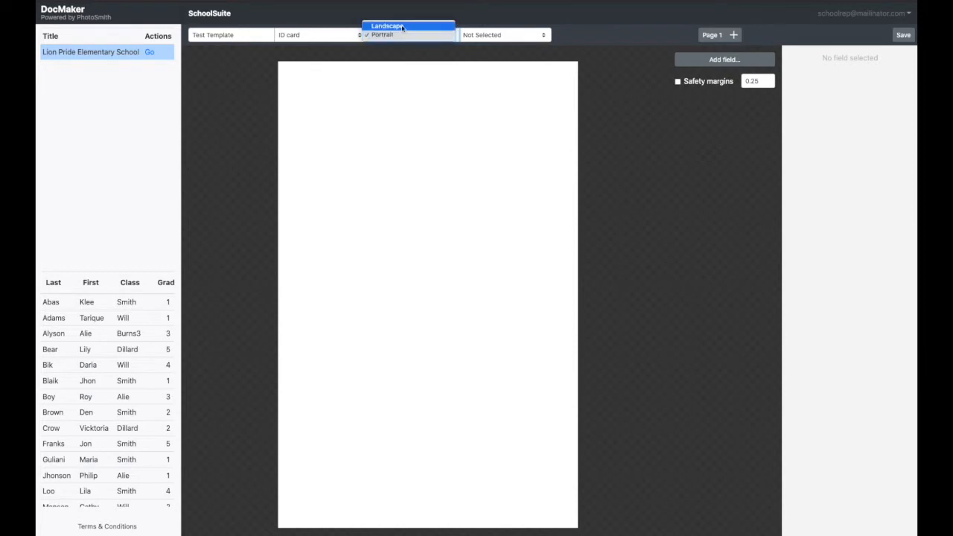
left_click(400, 25)
- Assign the template to IDs - Horizontal and save it
left_click(488, 35)
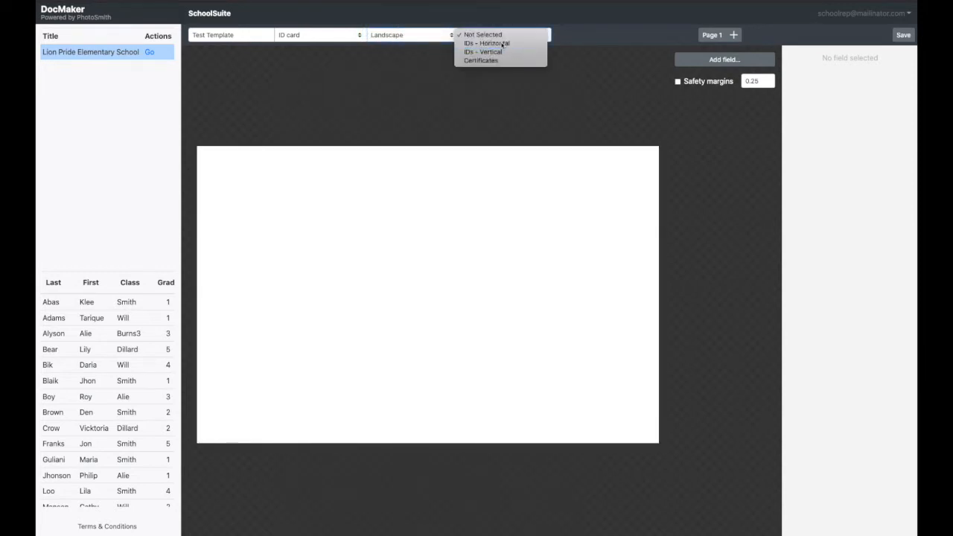
left_click(501, 44)
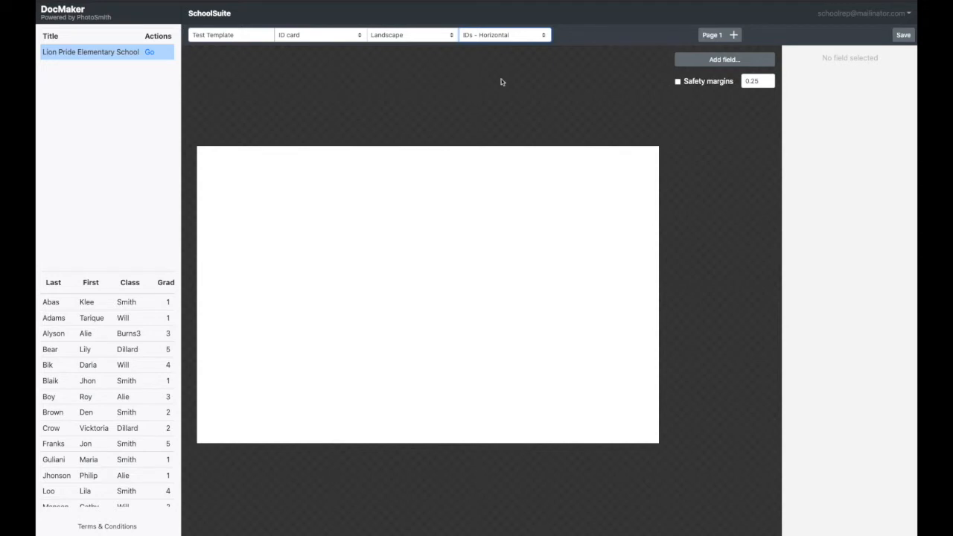
left_click(904, 35)
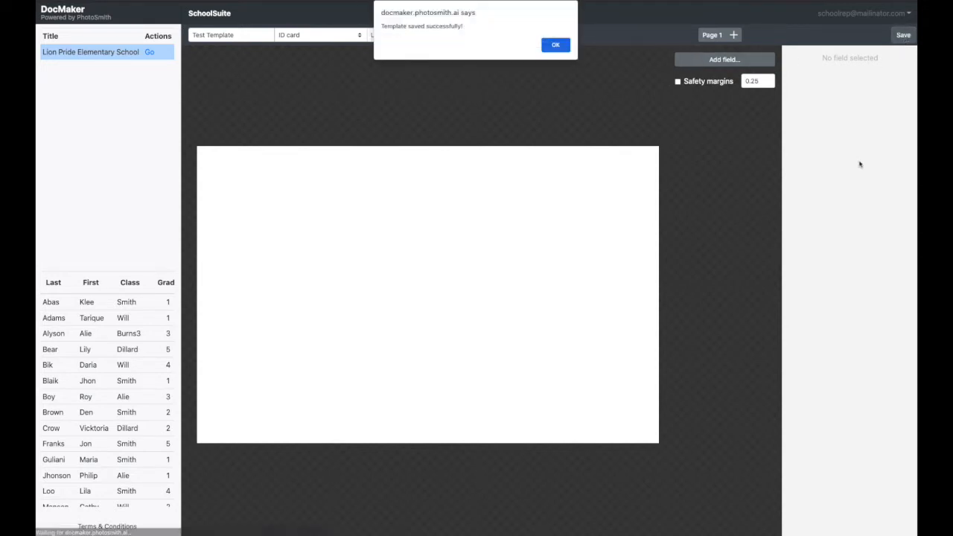
left_click(560, 45)
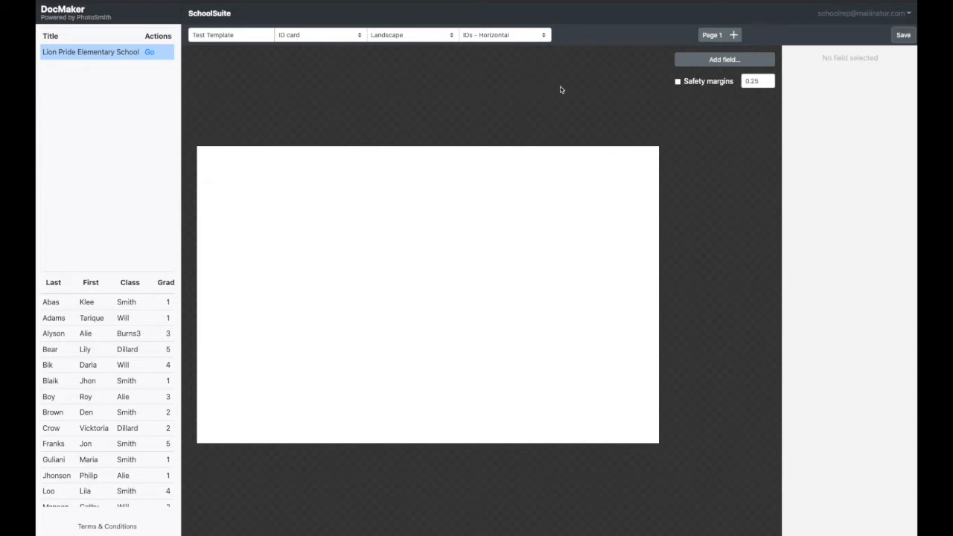
- Show the safety margins on the card and set them to 0.20
left_click(684, 82)
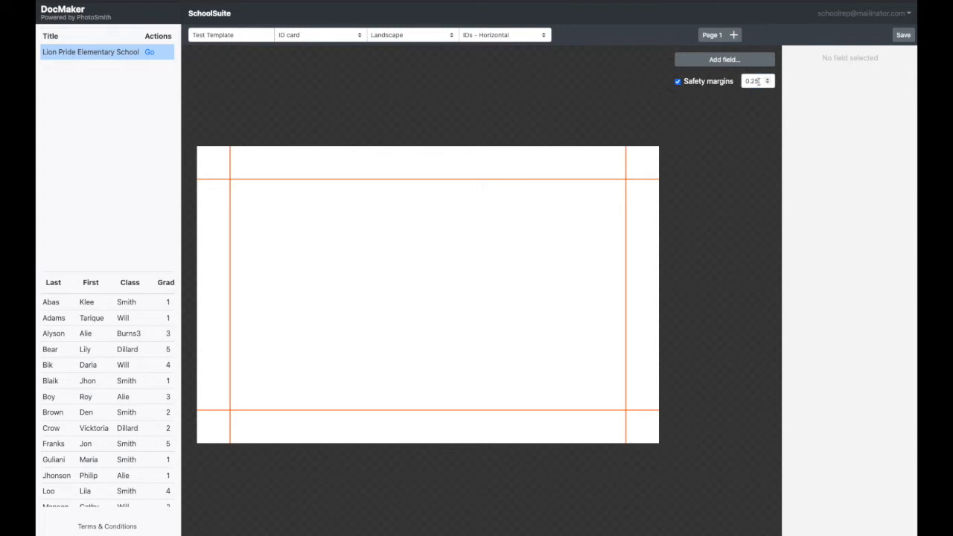
left_click(758, 81)
key("BackSpace")
type("0")
left_click(755, 144)
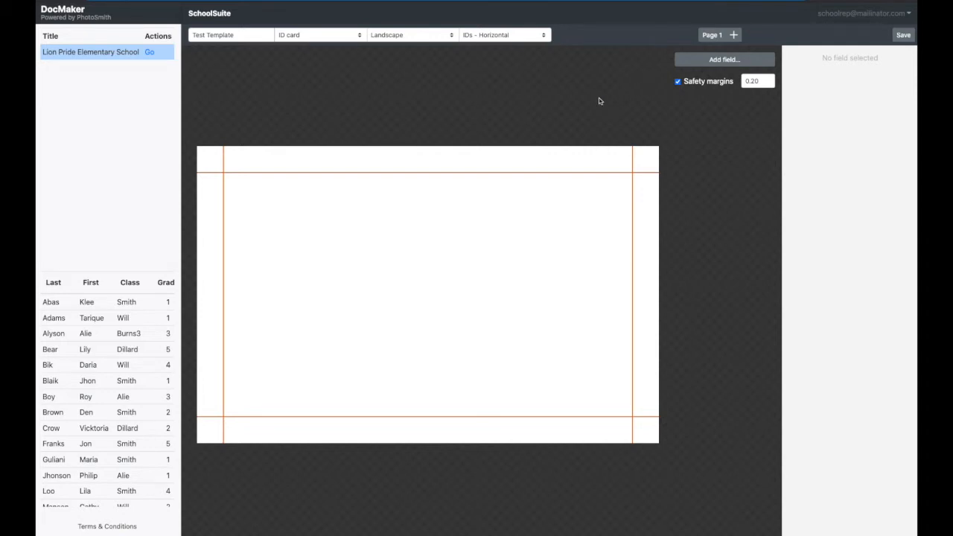
- Add a second page to the template and switch between page 1 and page 2
left_click(733, 36)
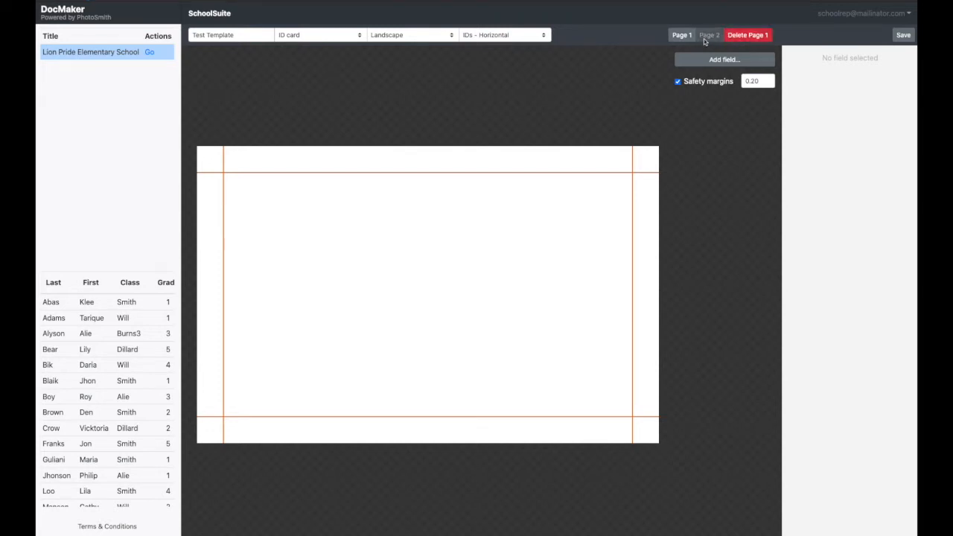
left_click(710, 36)
left_click(680, 36)
left_click(709, 36)
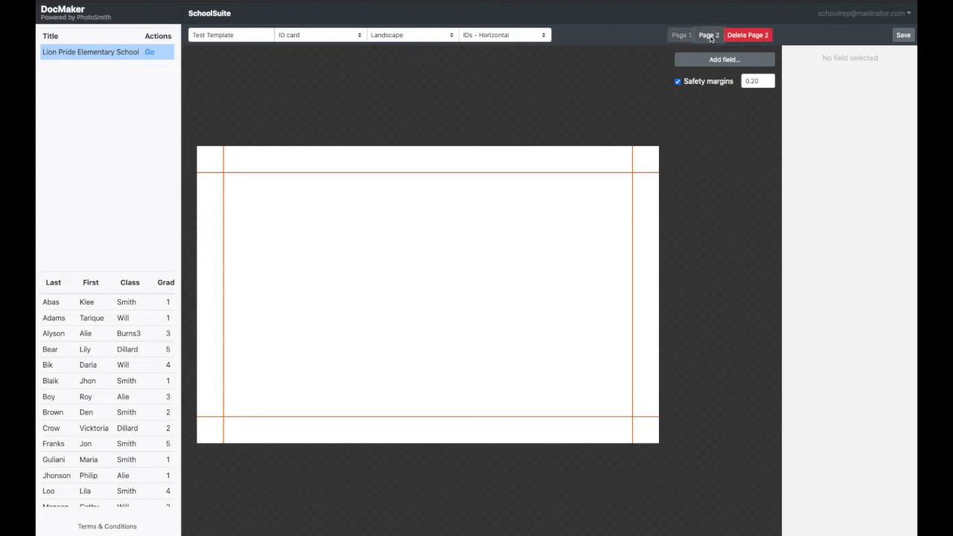
left_click(681, 36)
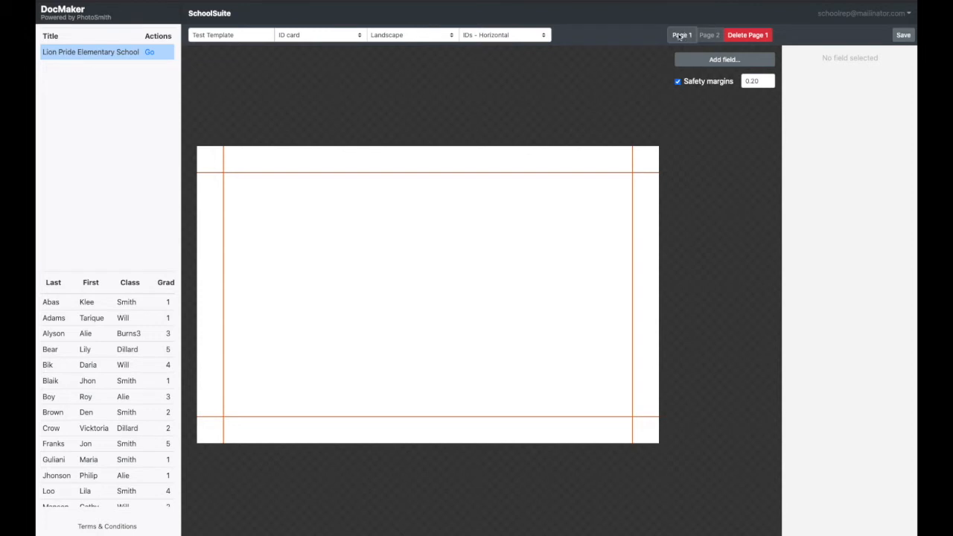
- Delete page 2 from the template and confirm the deletion
left_click(710, 37)
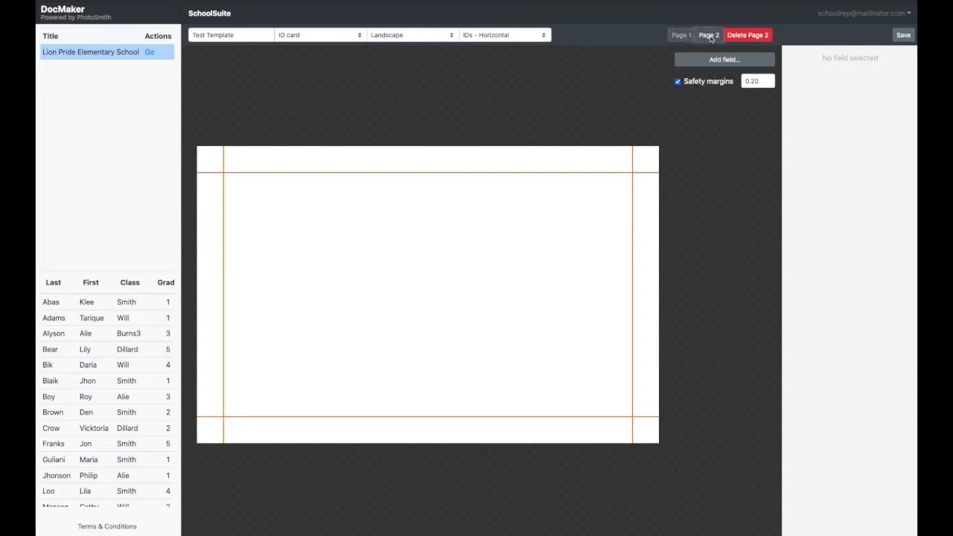
left_click(749, 35)
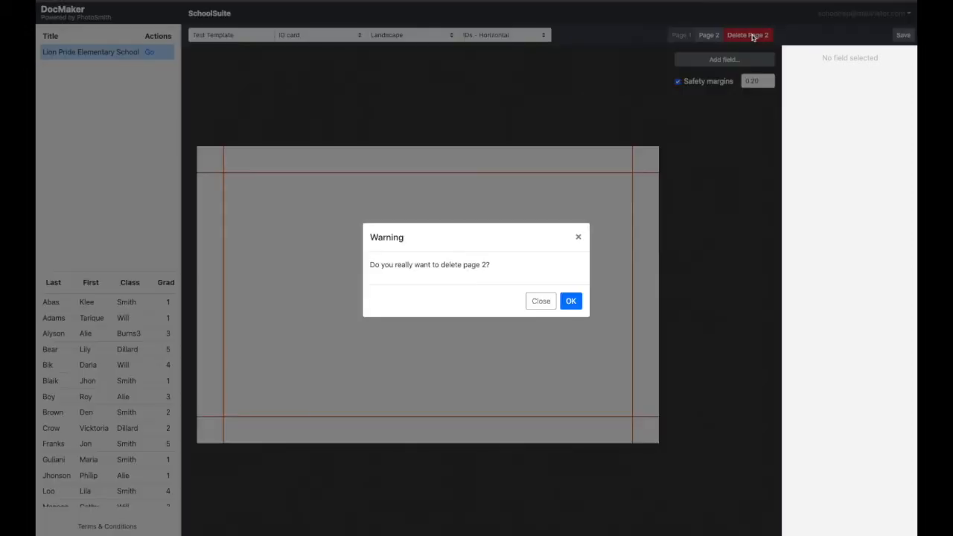
left_click(571, 301)
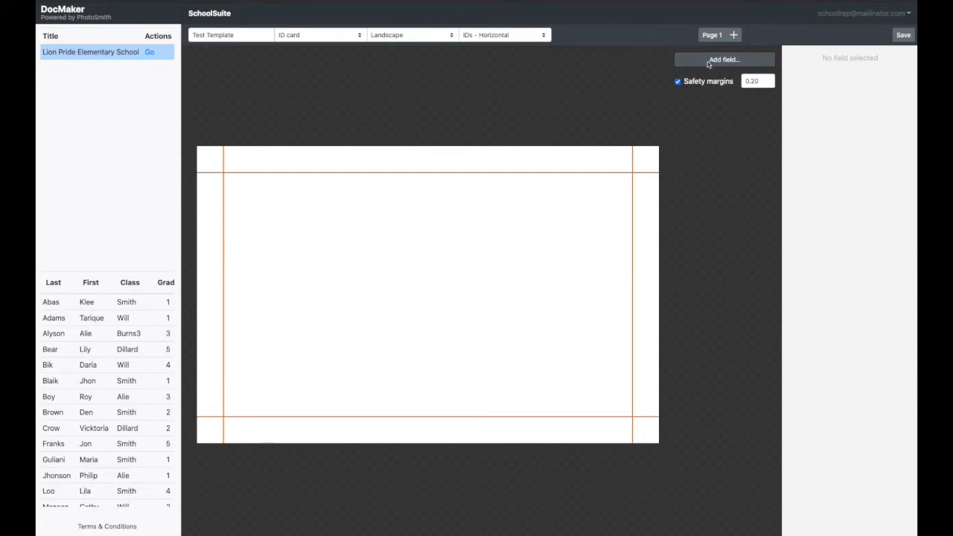
- Add a Media field to page 1 and name it "pic"
left_click(708, 63)
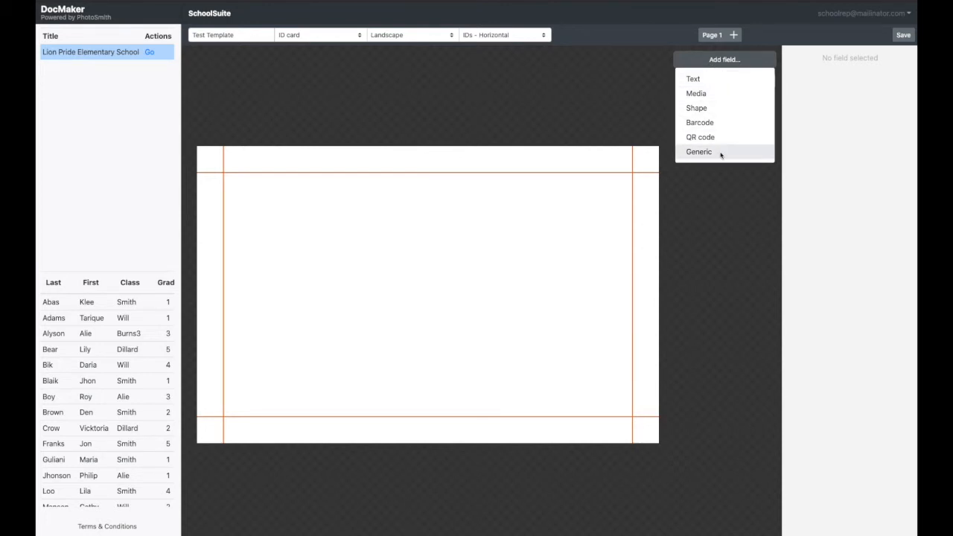
left_click(717, 96)
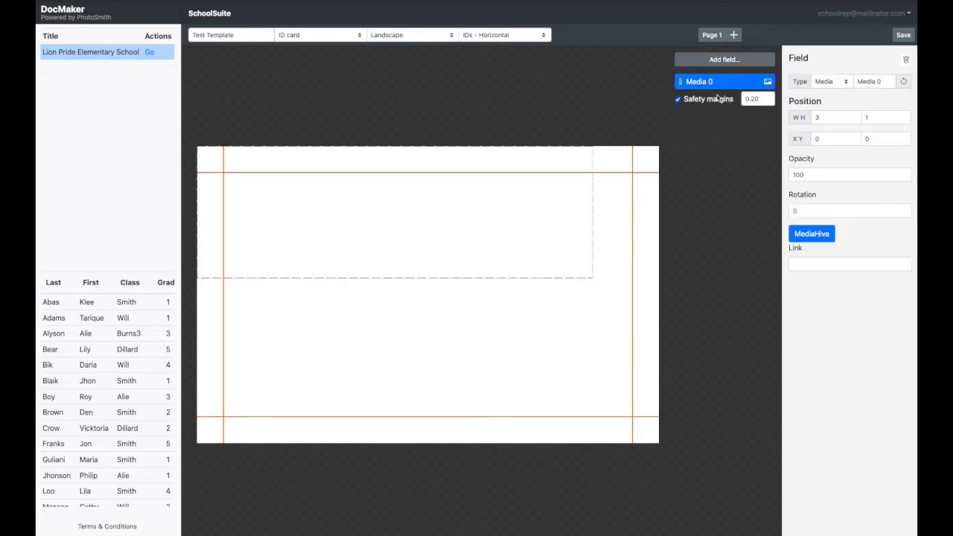
triple_click(860, 84)
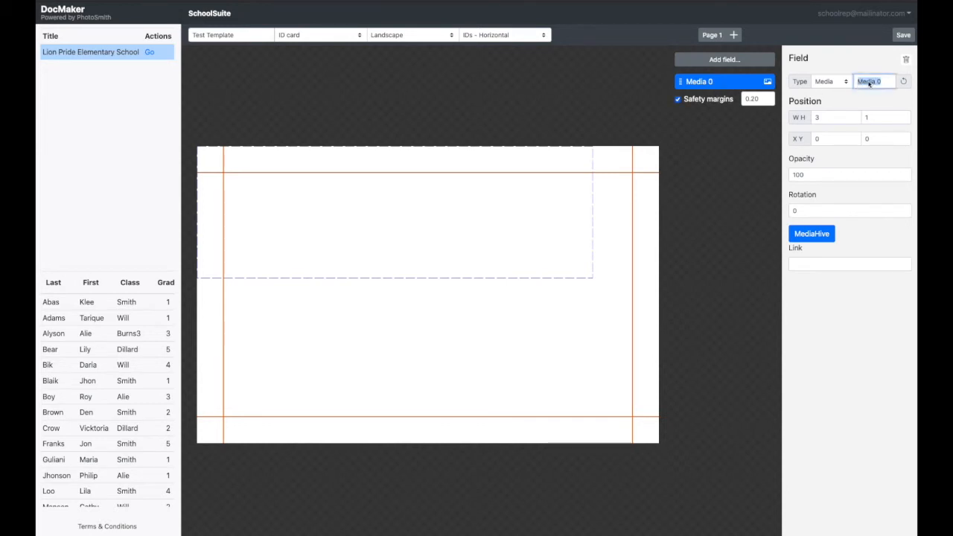
type("pic")
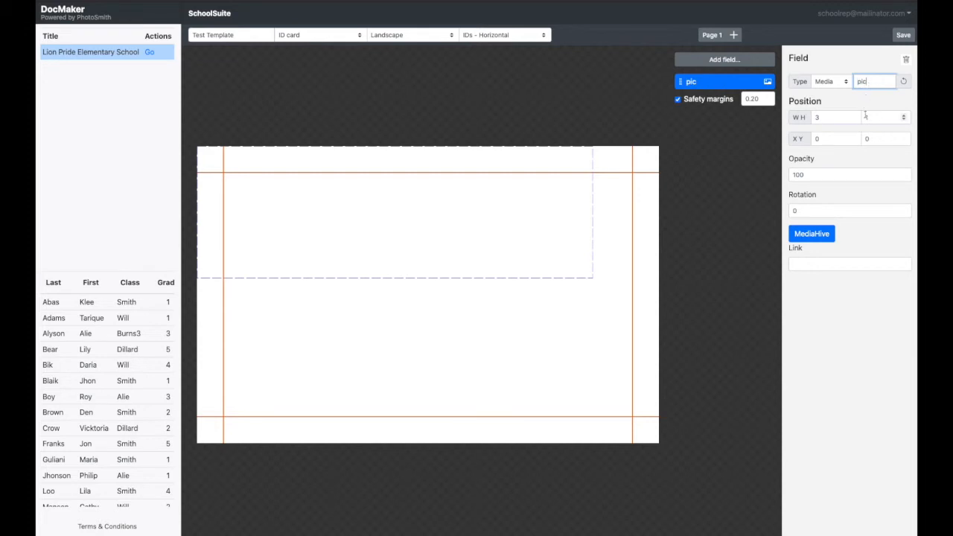
- Set the width of the pic field to 1
double_click(832, 119)
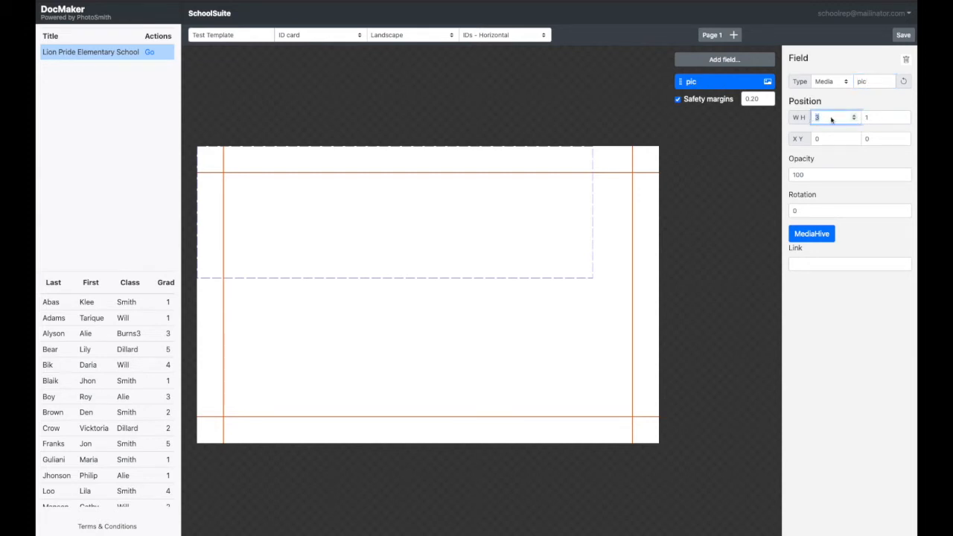
type("1")
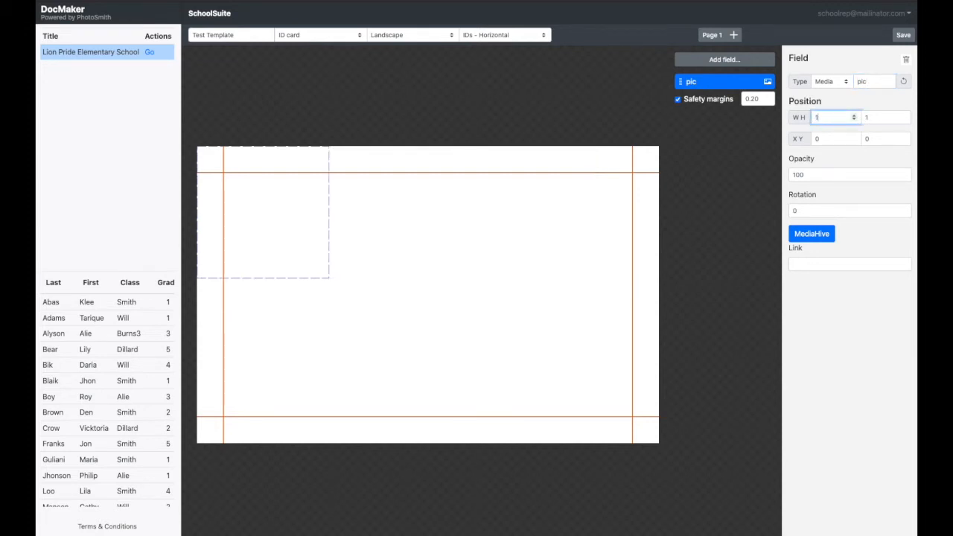
key("Tab")
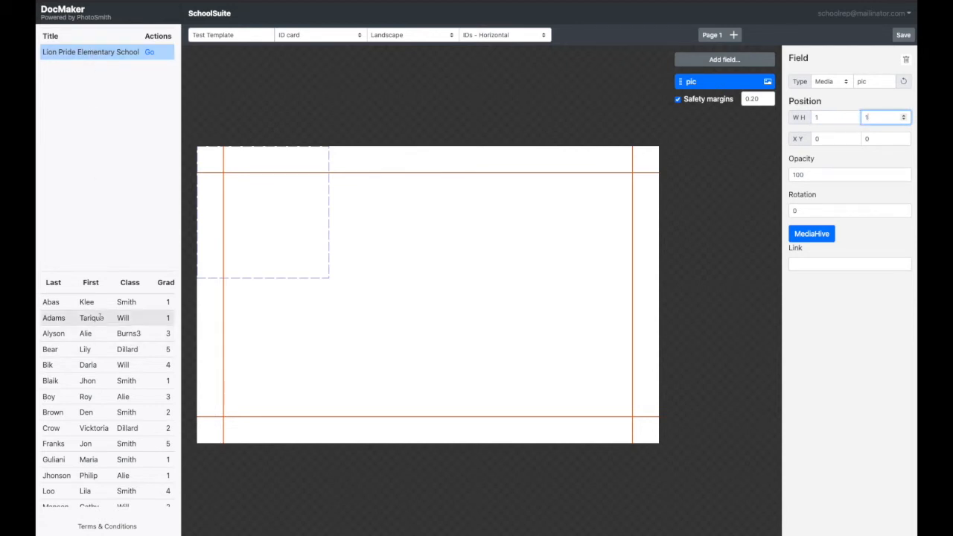
- Select the grade 6 sample student's record for the preview and link the pic field to Subject Image
scroll(100, 350, "down", 10)
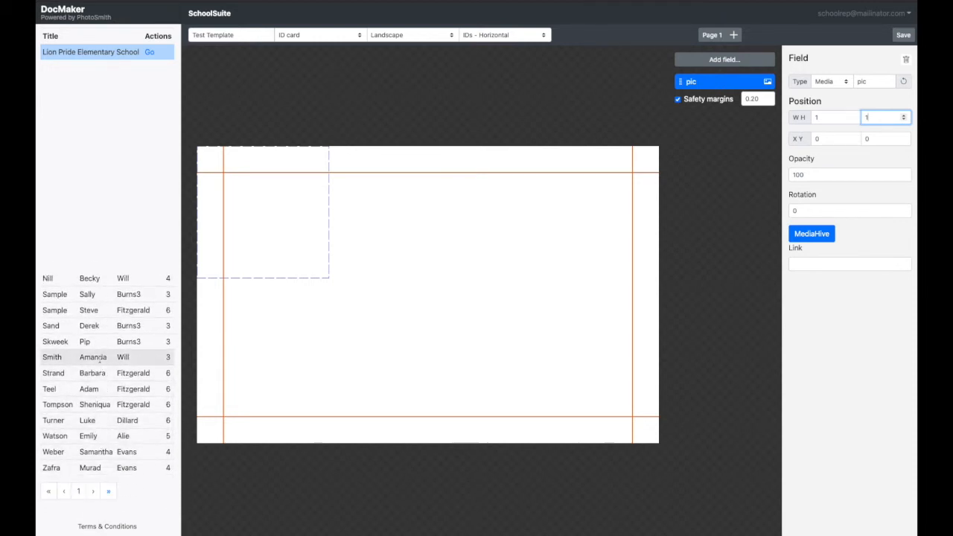
left_click(84, 310)
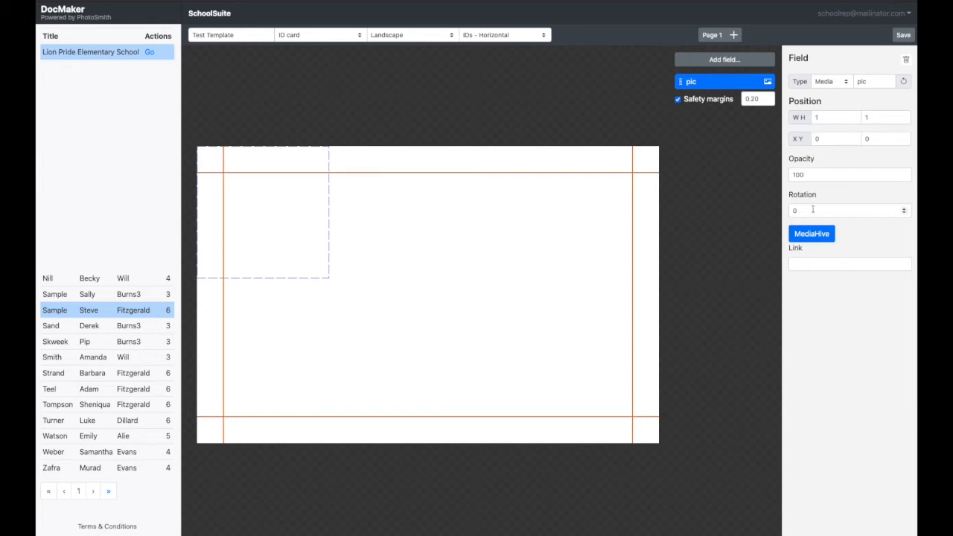
left_click(817, 267)
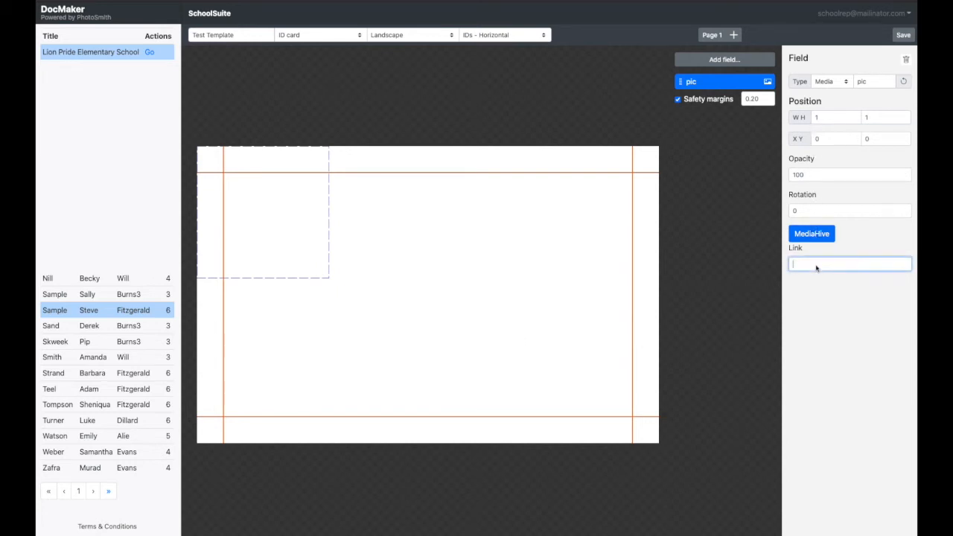
type("=")
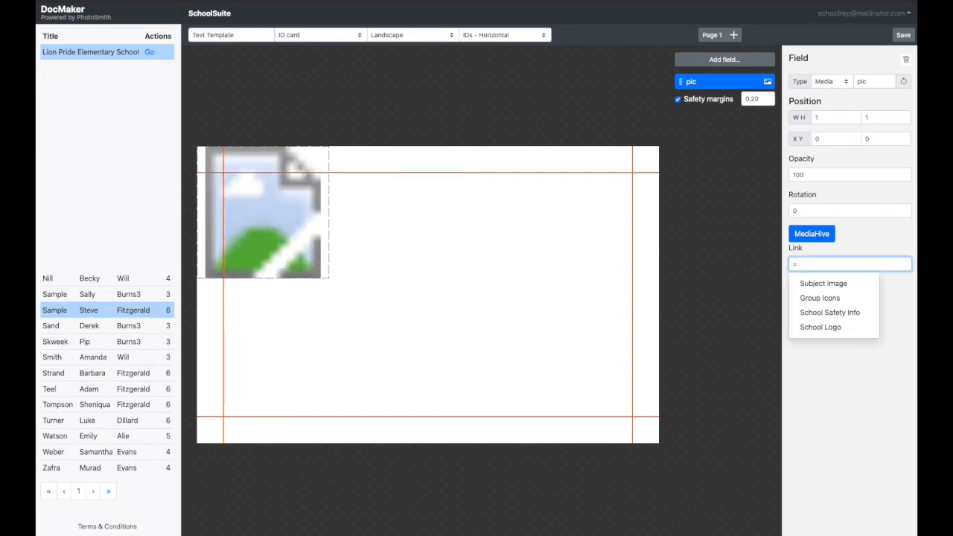
left_click(822, 285)
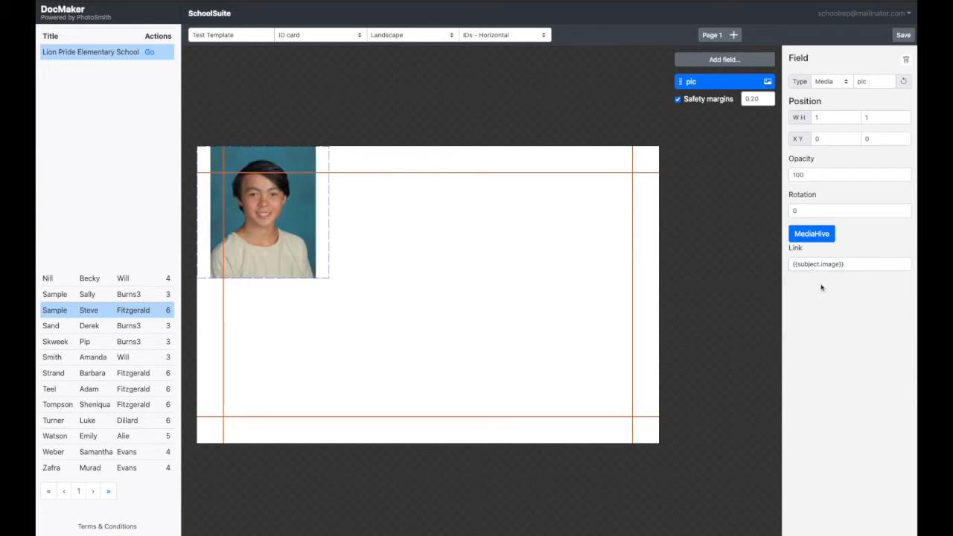
- Replace the pic field's link with School Safety Info
left_click_drag(855, 266, 779, 264)
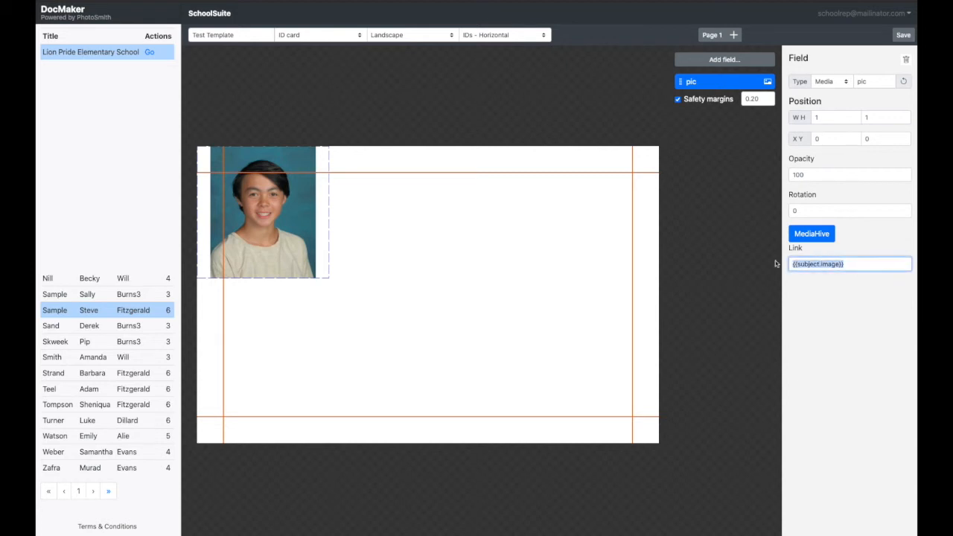
key("BackSpace")
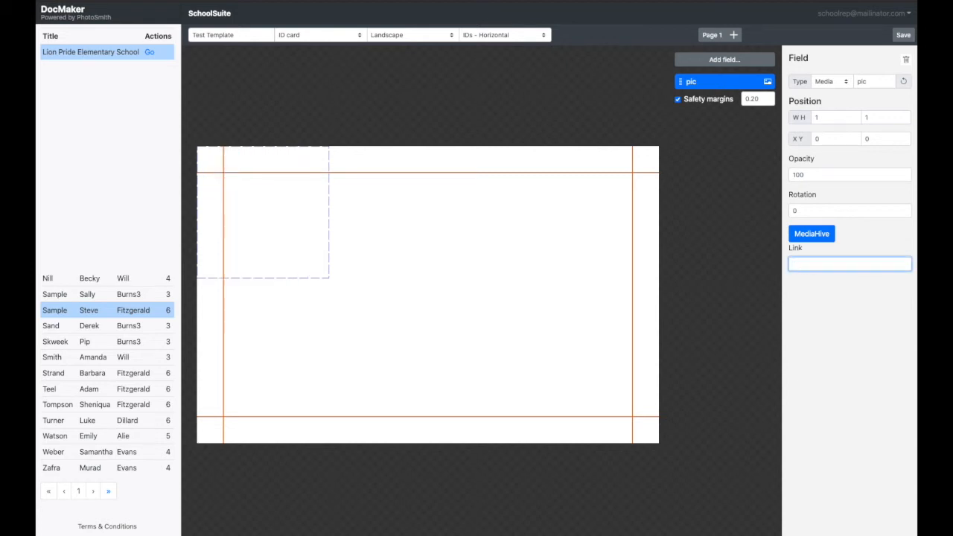
type("{")
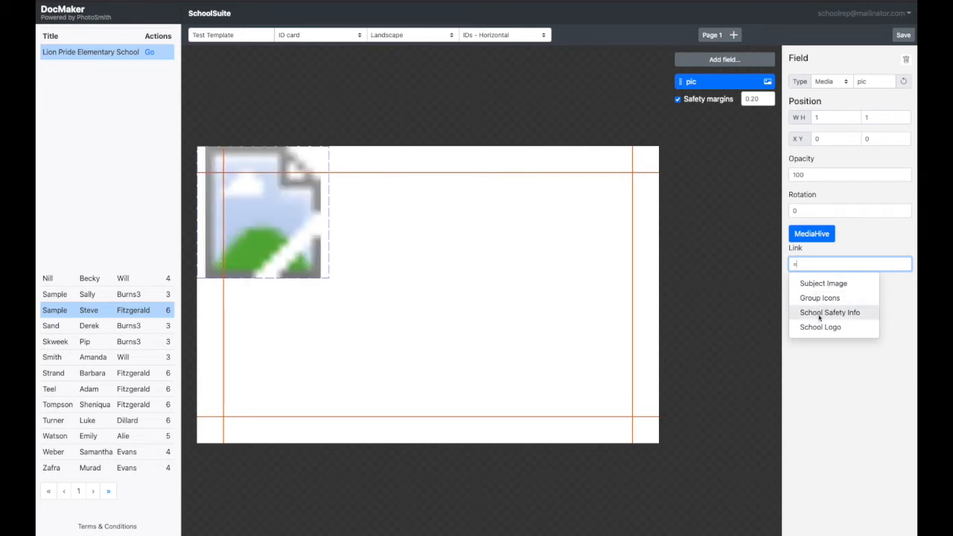
left_click(820, 314)
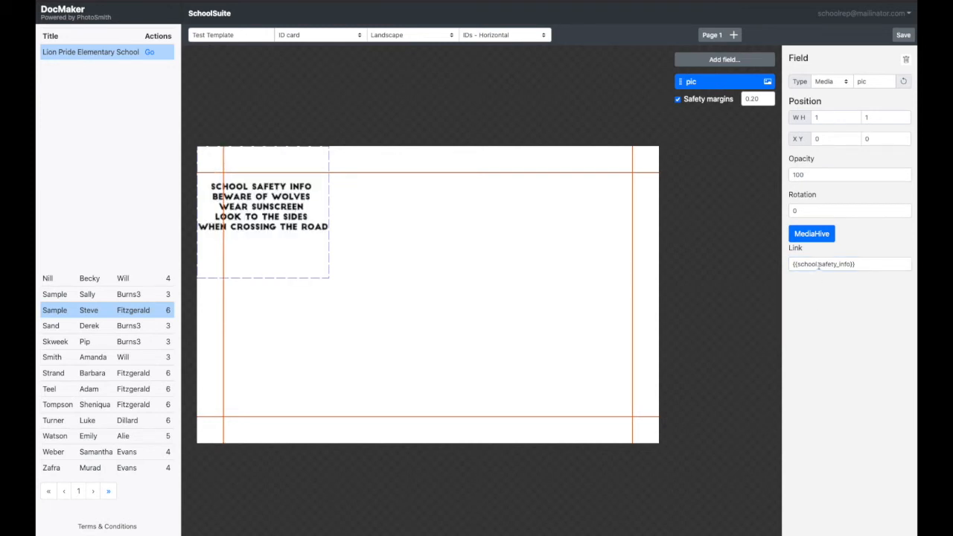
- Replace the pic field's link with School Logo
left_click_drag(863, 264, 791, 262)
type("{{")
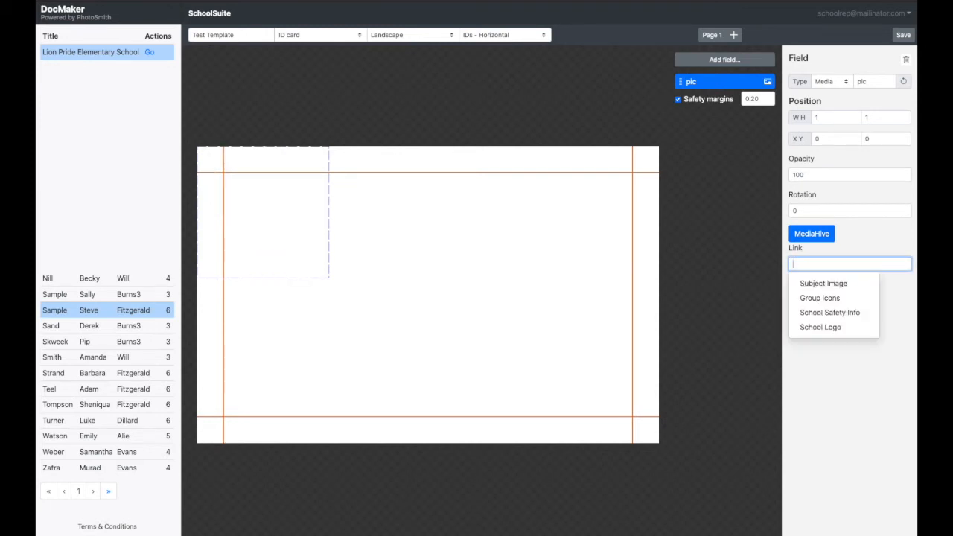
left_click(836, 328)
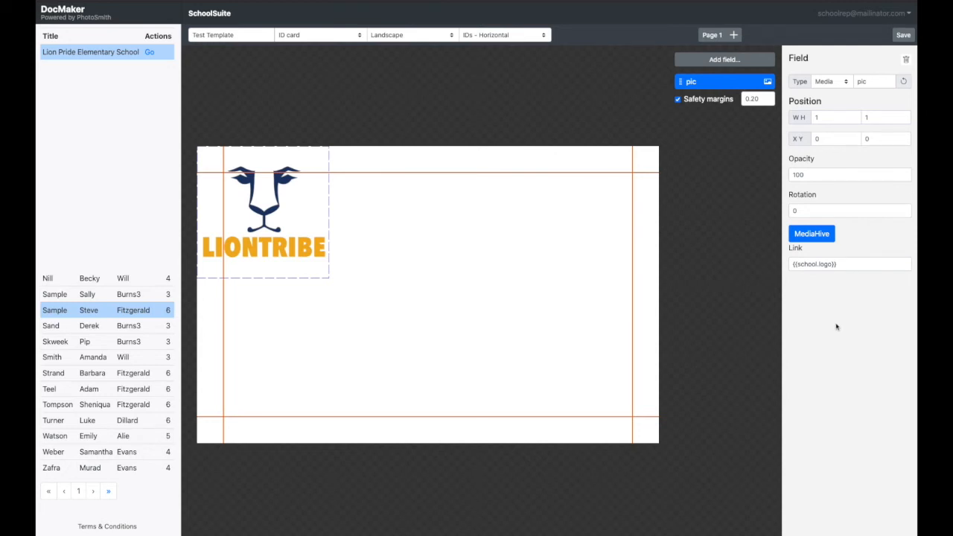
- Replace the pic field's link with Subject Image and move the field to about X 0.21, Y 0.57
left_click_drag(849, 264, 793, 264)
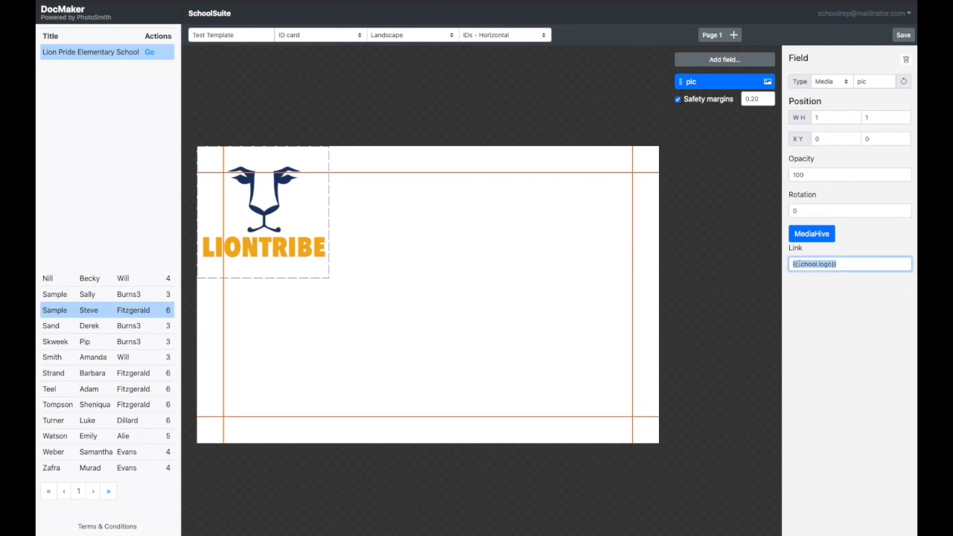
key("BackSpace")
left_click(812, 283)
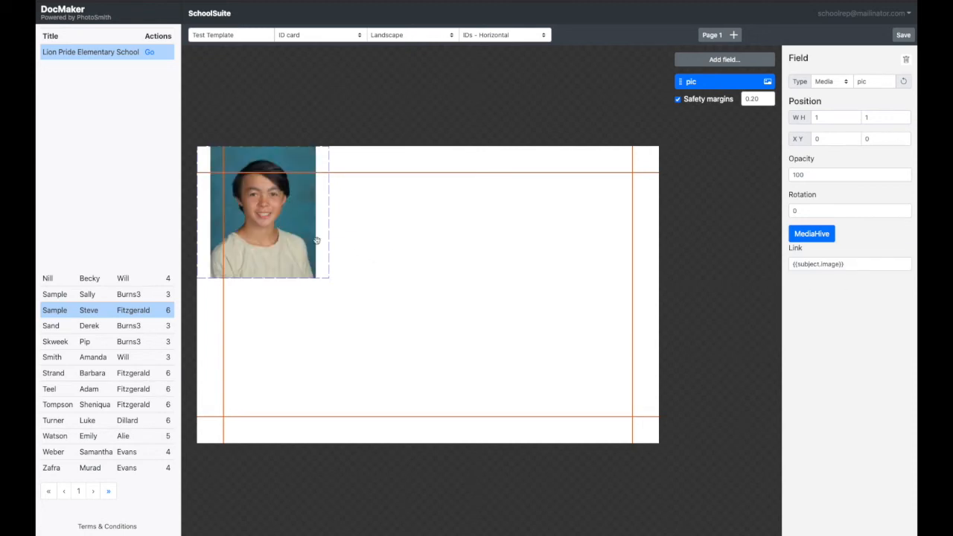
left_click_drag(281, 226, 307, 302)
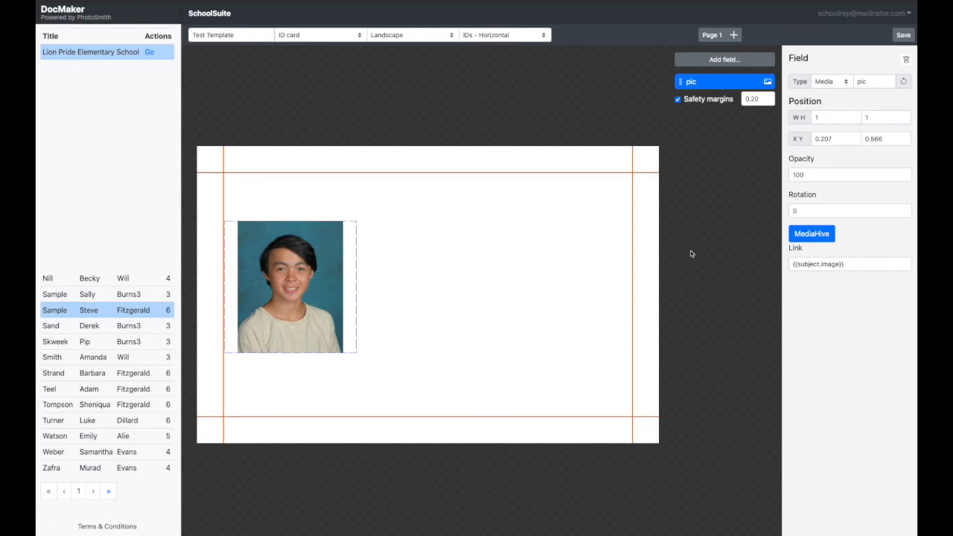
- Add a text field named School1 and set its size to 2 wide by .5 high
left_click(716, 59)
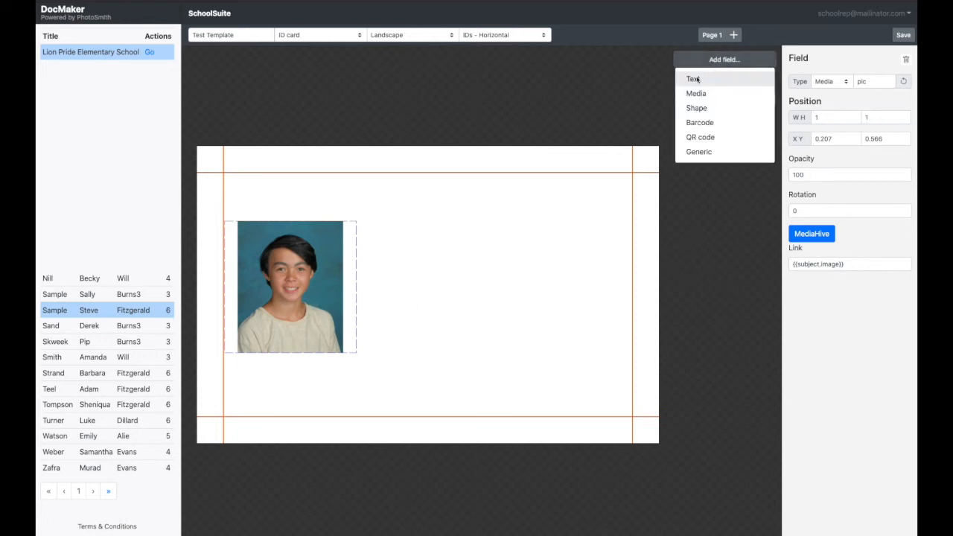
left_click(696, 79)
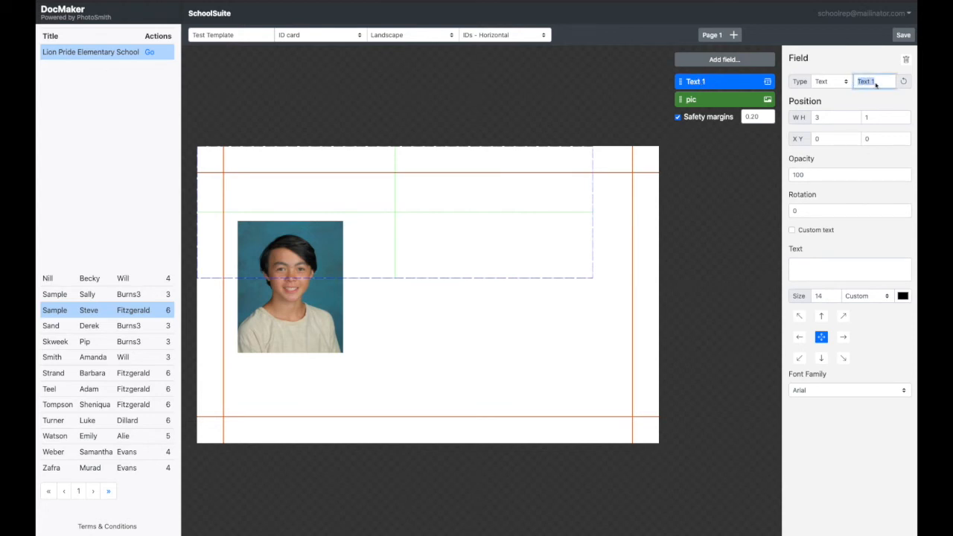
type("School1")
left_click(819, 118)
type("2")
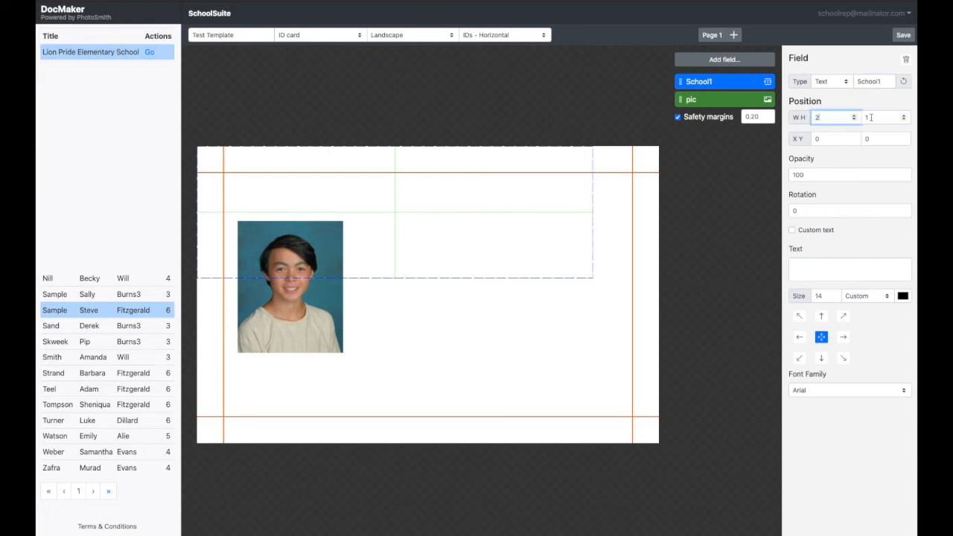
left_click(864, 117)
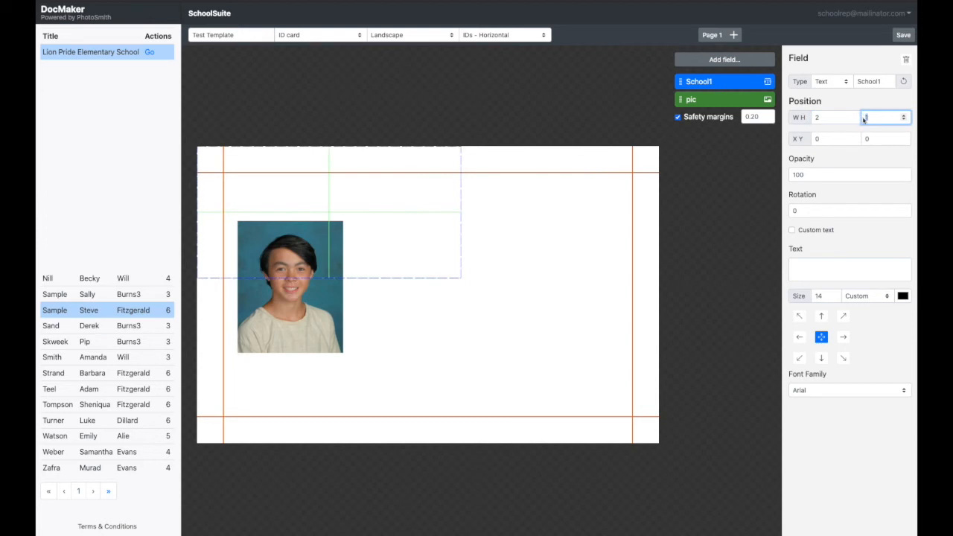
type(".5")
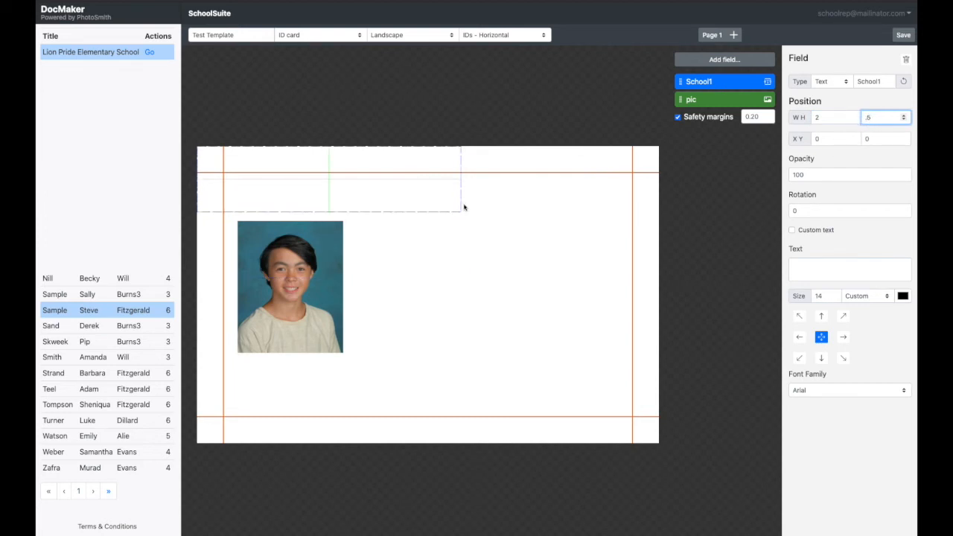
left_click(811, 270)
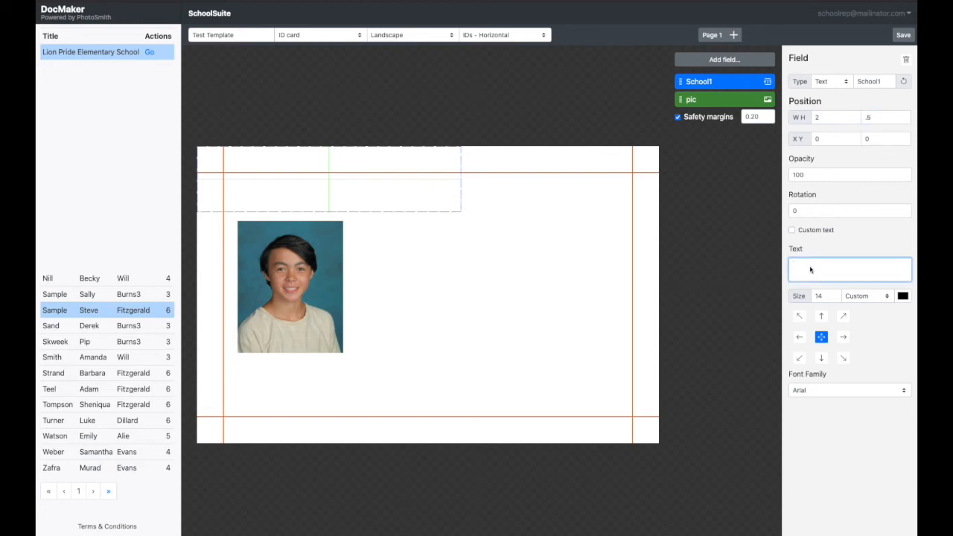
type("LION PRIDE")
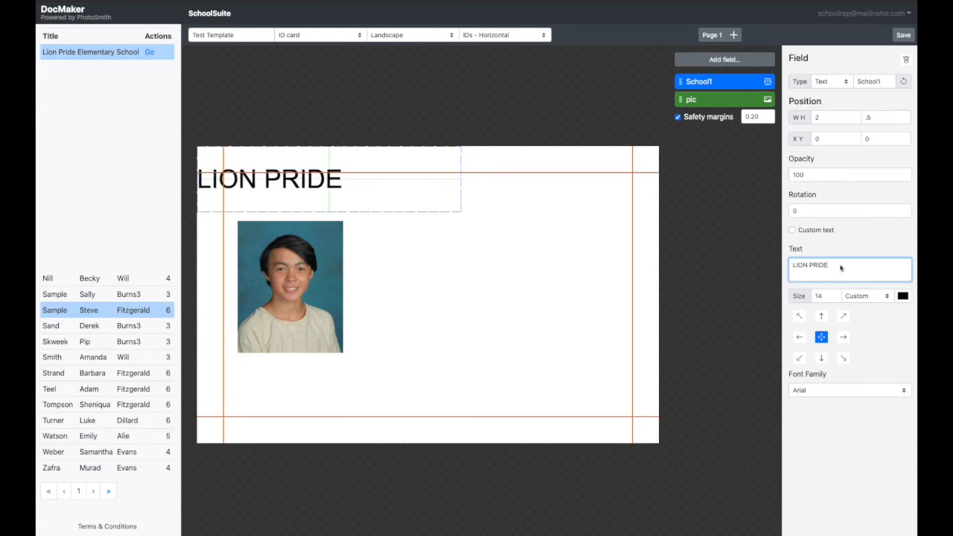
left_click_drag(842, 268, 788, 267)
key("BackSpace")
- Link the School1 field's text to the School Name 1 data value
type("=")
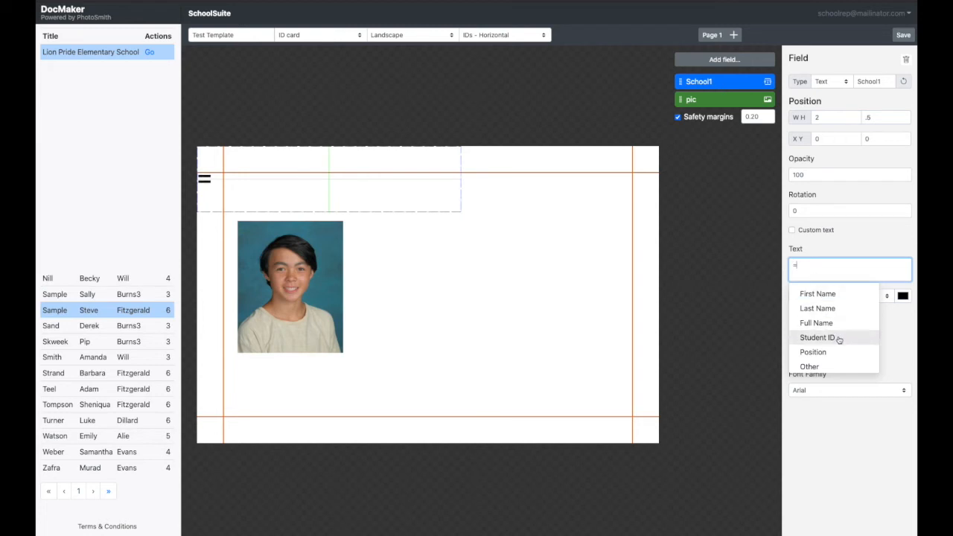
scroll(838, 339, "down", 3)
scroll(842, 340, "down", 3)
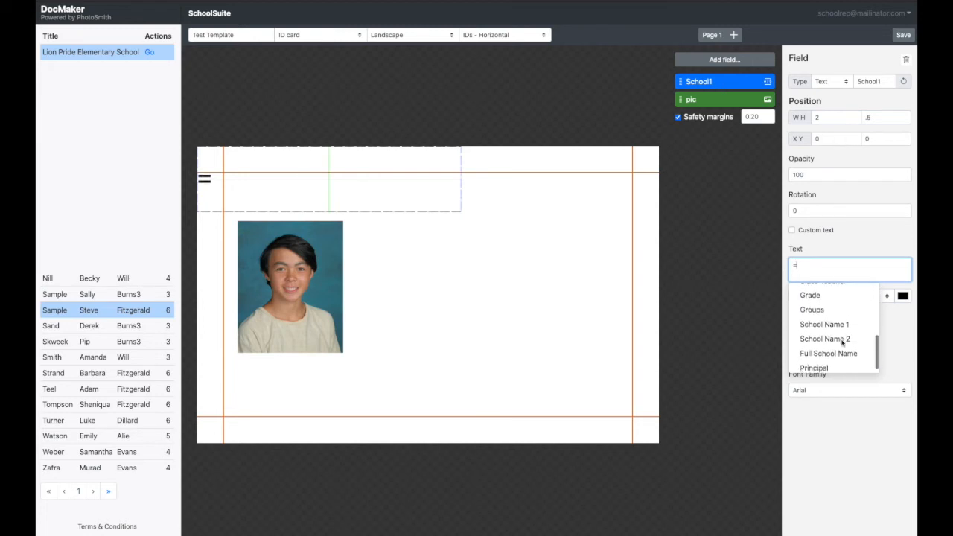
left_click(842, 320)
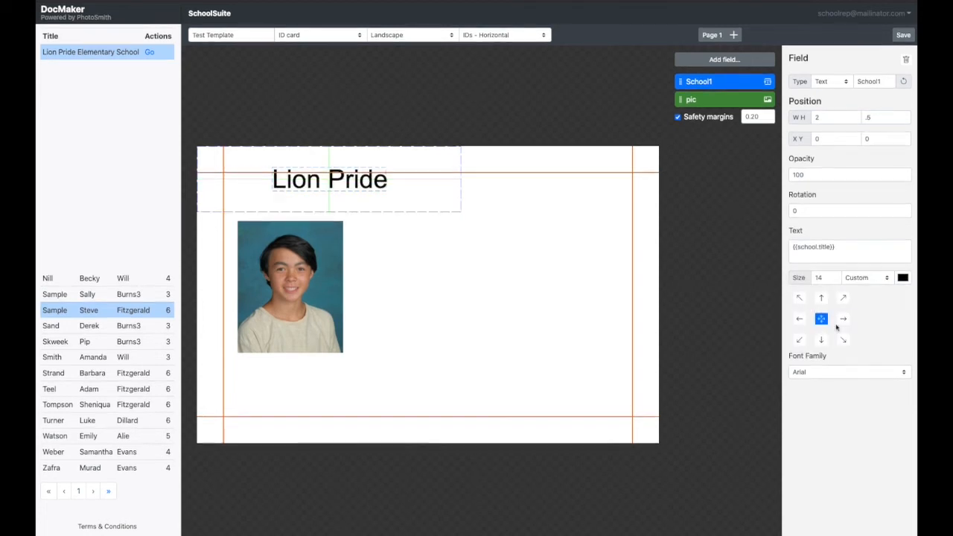
- Set the School1 text to the Altitude Condensed Bold font at size 20
left_click(825, 372)
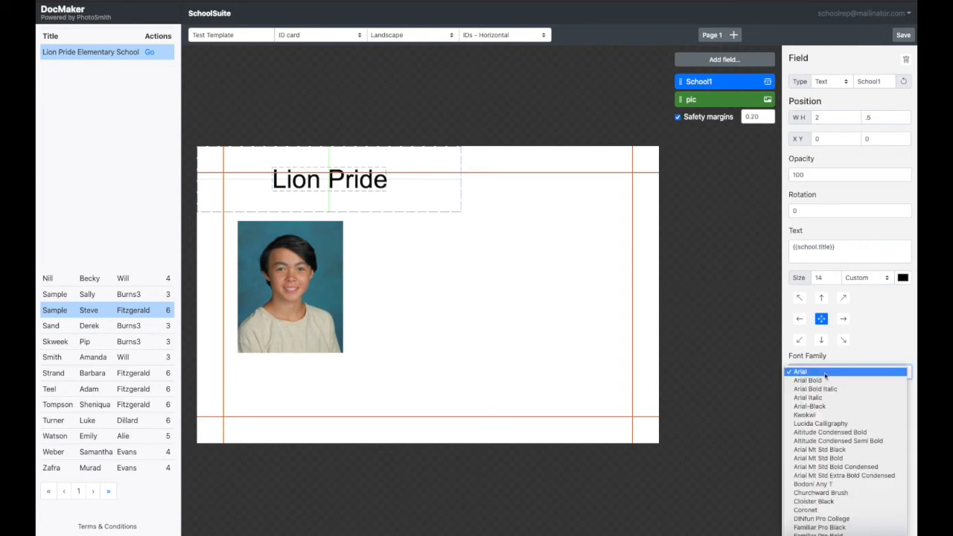
left_click(853, 433)
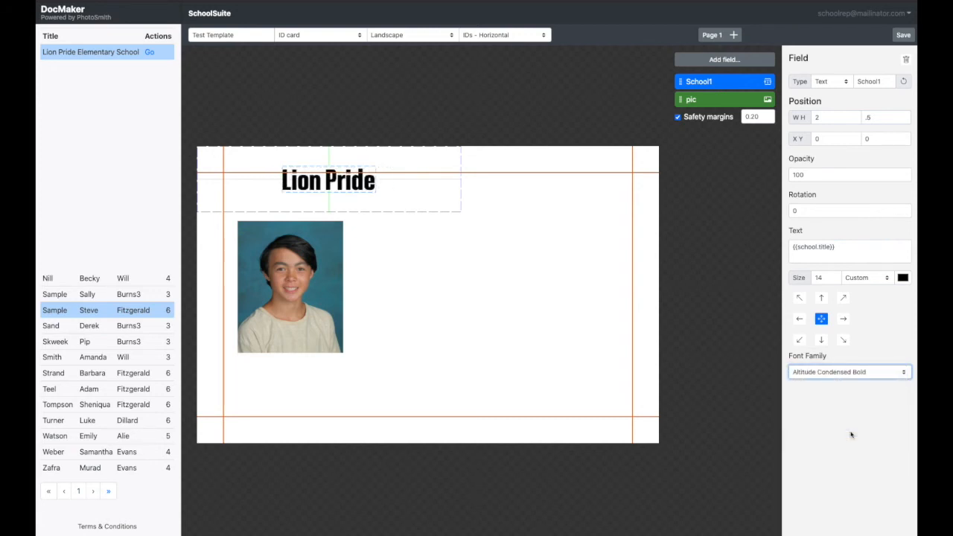
left_click(818, 277)
type("20")
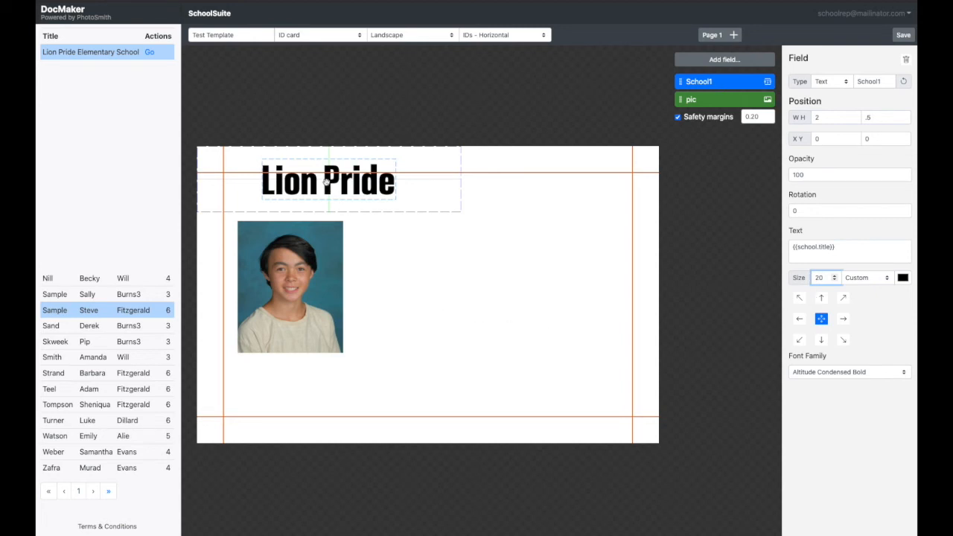
- Move the School1 field beside the photo at about X 1.18, Y 0.21, and the pic field to about X 0.20, Y 0.27
left_click_drag(327, 183, 475, 237)
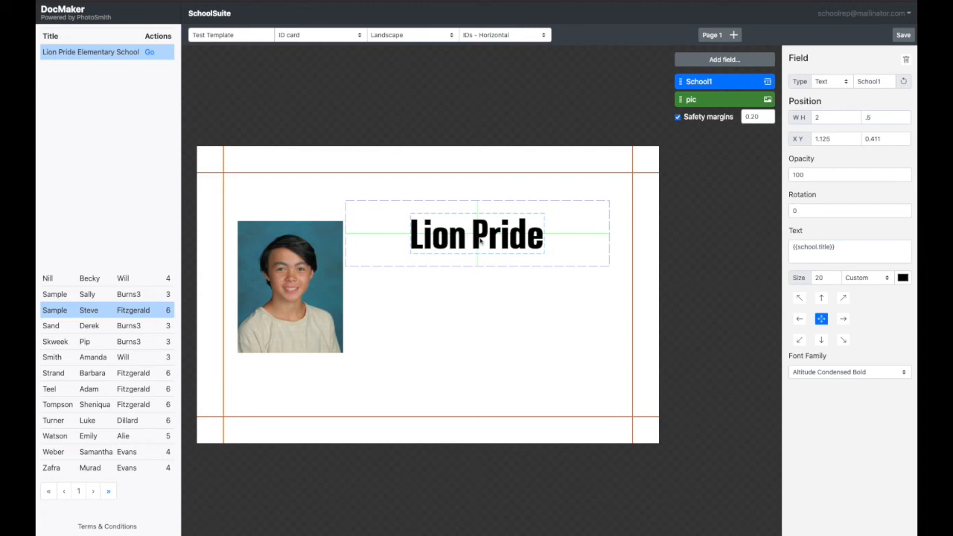
left_click_drag(477, 235, 483, 207)
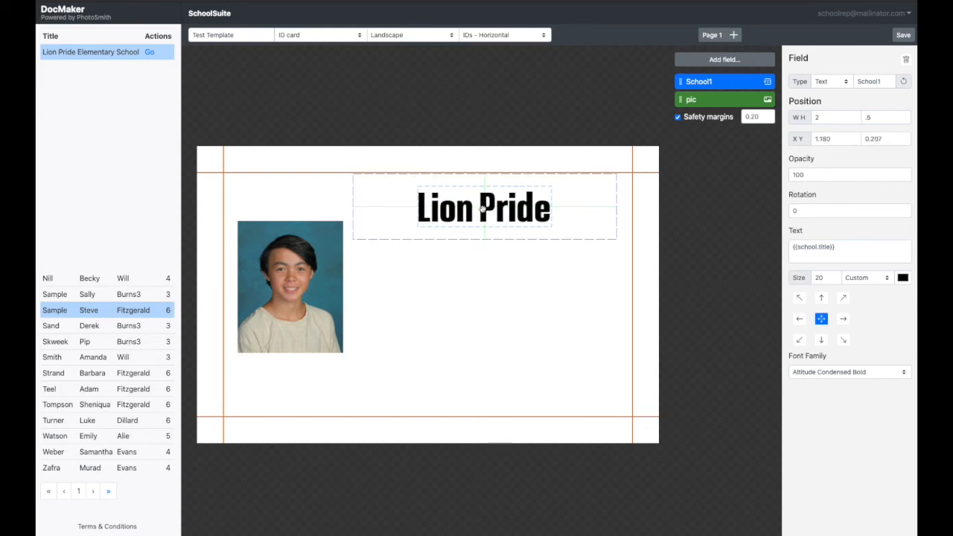
left_click_drag(325, 269, 315, 232)
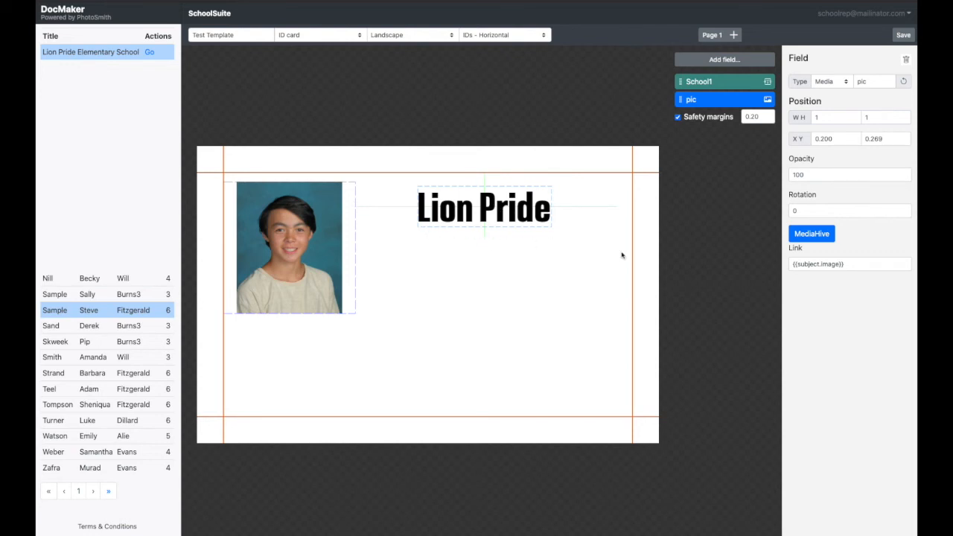
- Add a text field named School2 and set its size to 2 wide by .5 high
left_click(728, 61)
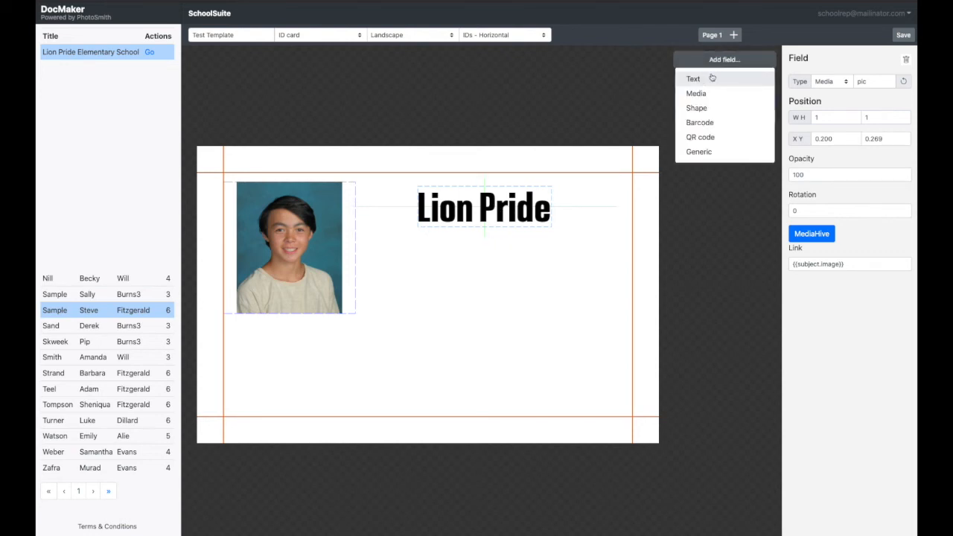
left_click(701, 79)
triple_click(879, 84)
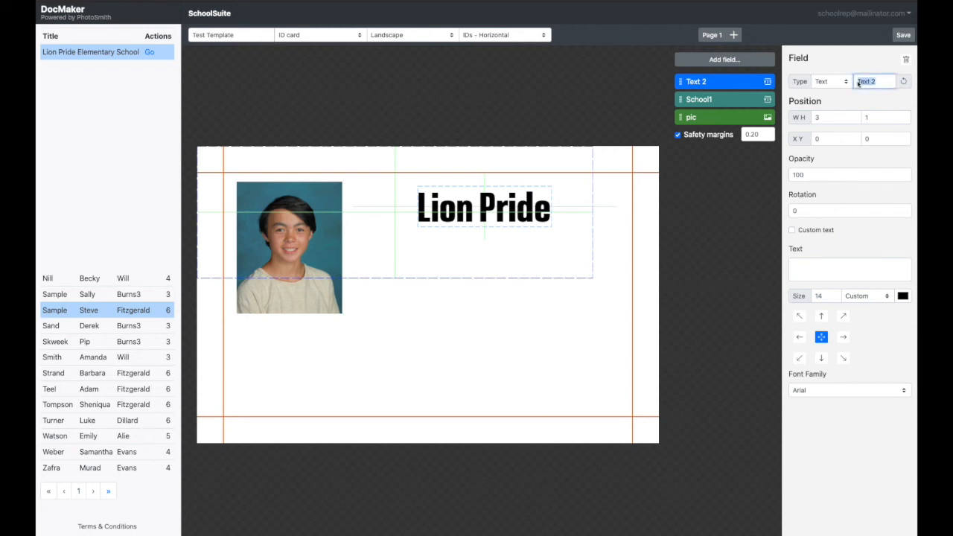
type("School2")
left_click_drag(822, 119, 812, 118)
type("2")
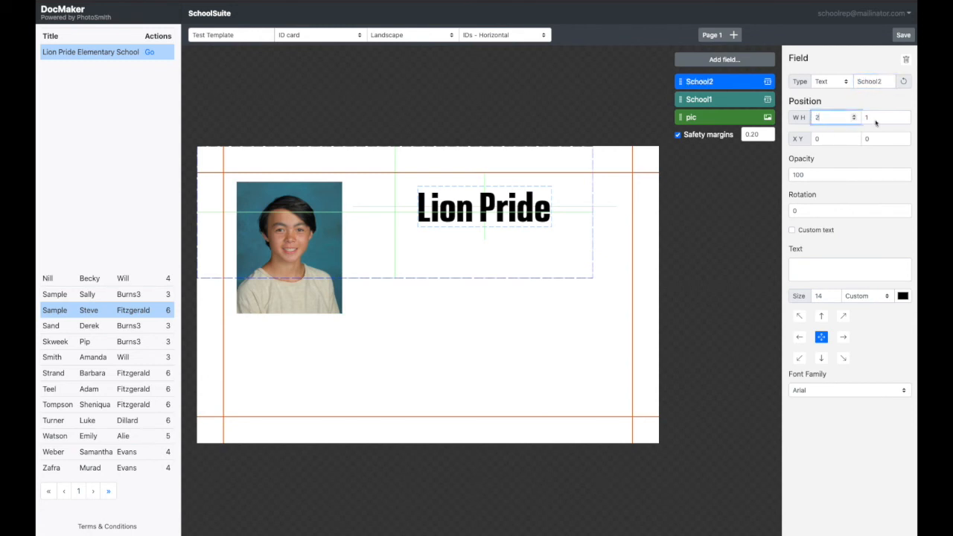
left_click(866, 117)
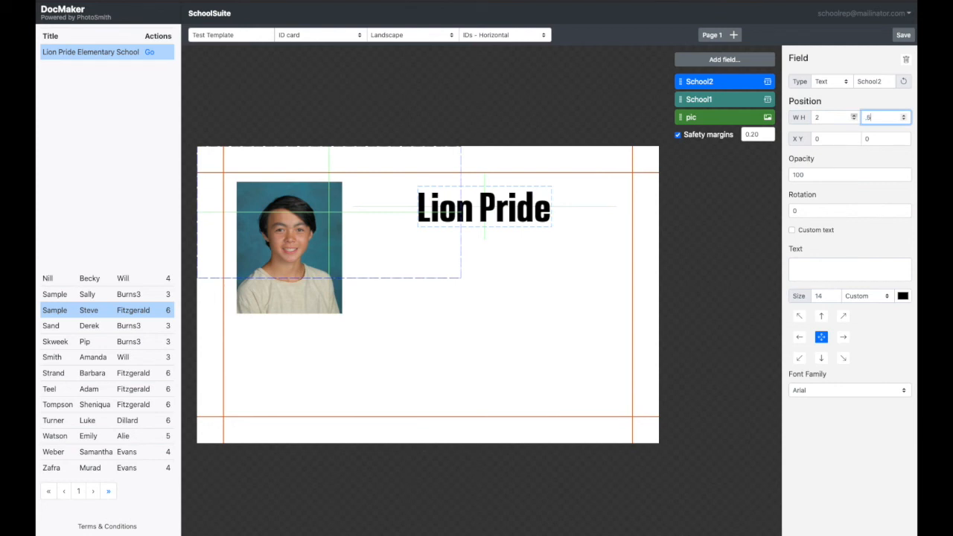
type(".5")
- Link the School2 field's text to the School Name 2 data value
left_click(820, 267)
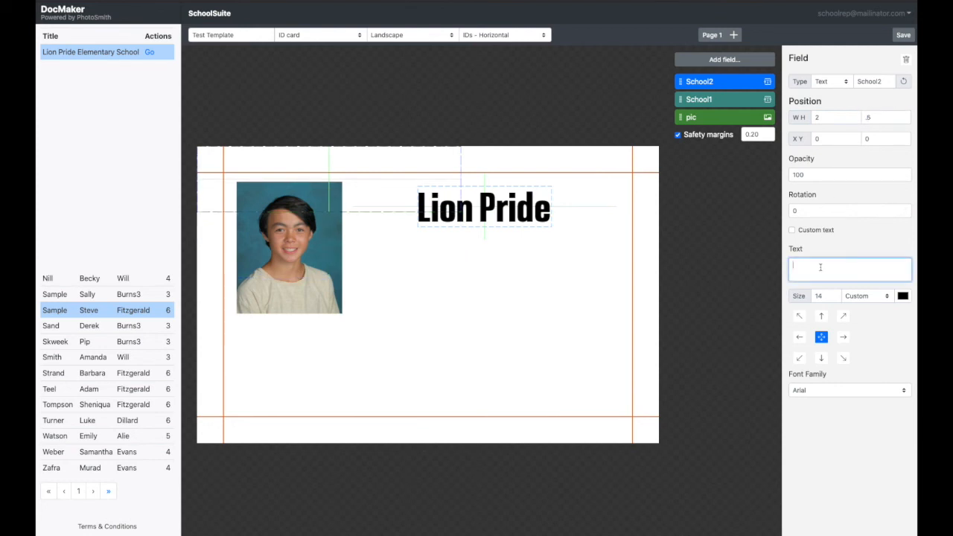
type("=")
scroll(823, 322, "down", 2)
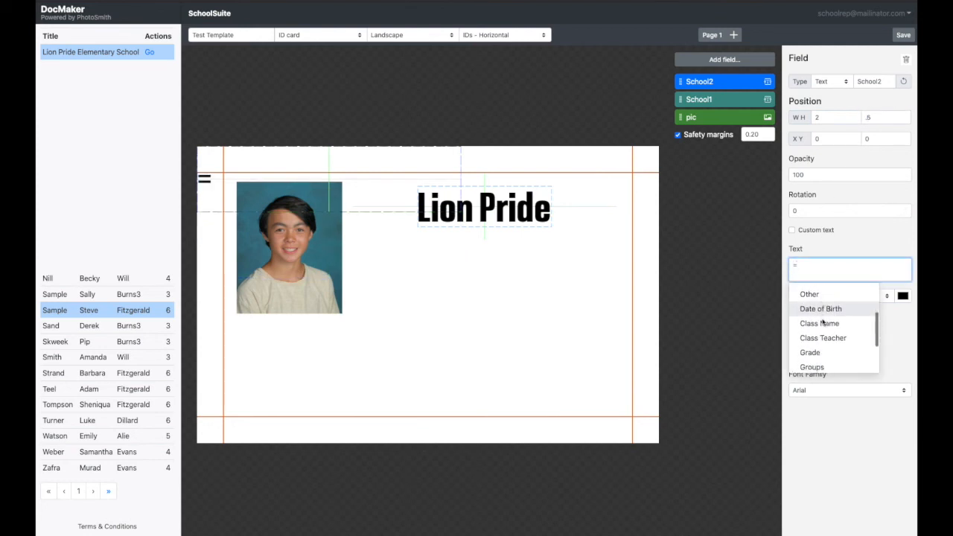
scroll(822, 322, "down", 2)
left_click(826, 335)
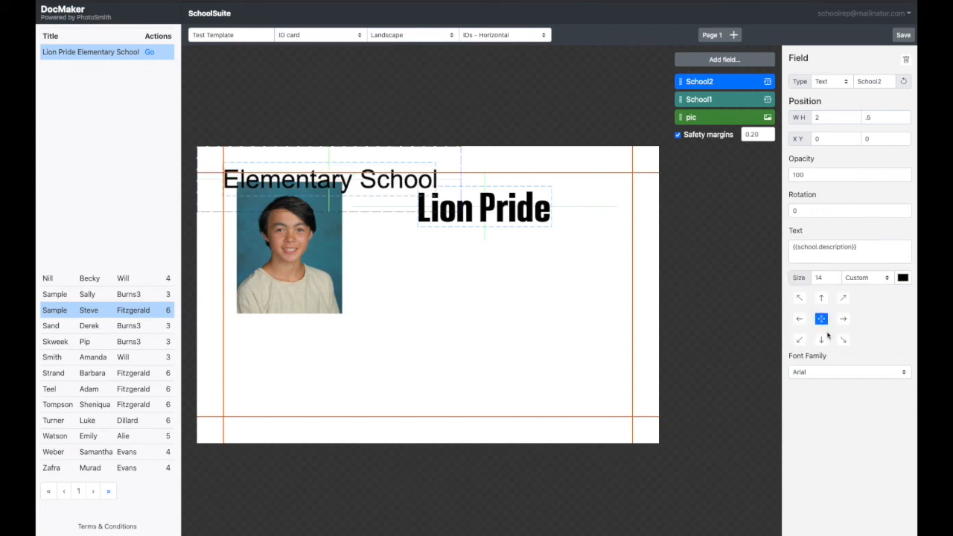
- Format School2 in Altitude Condensed Semi Bold, size 12, and place it beneath the Lion Pride text at about X 1.18, Y 0.46
left_click(849, 373)
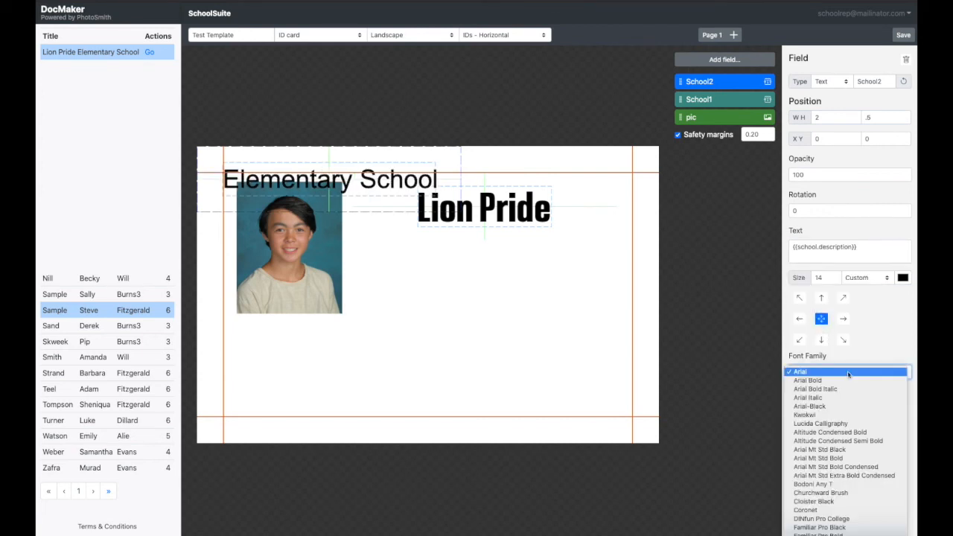
left_click(852, 441)
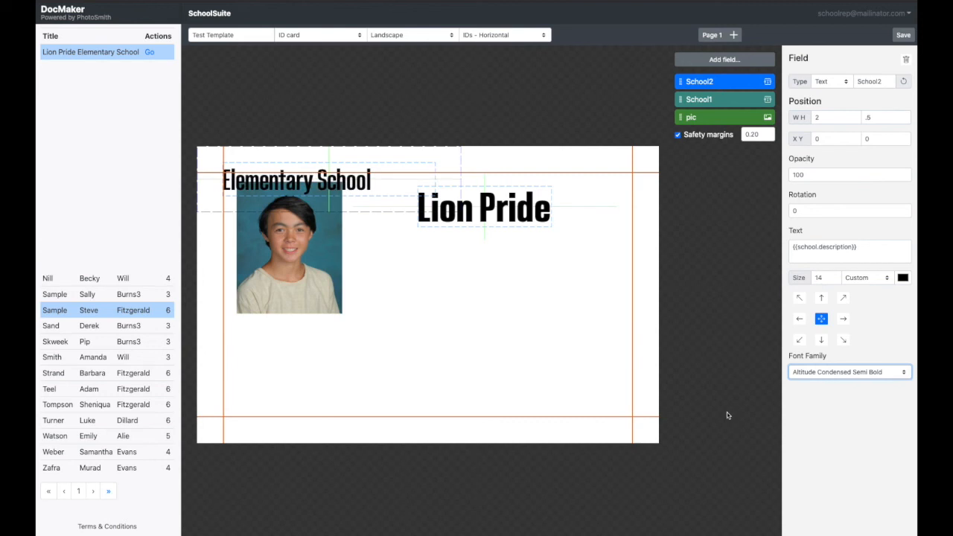
double_click(817, 278)
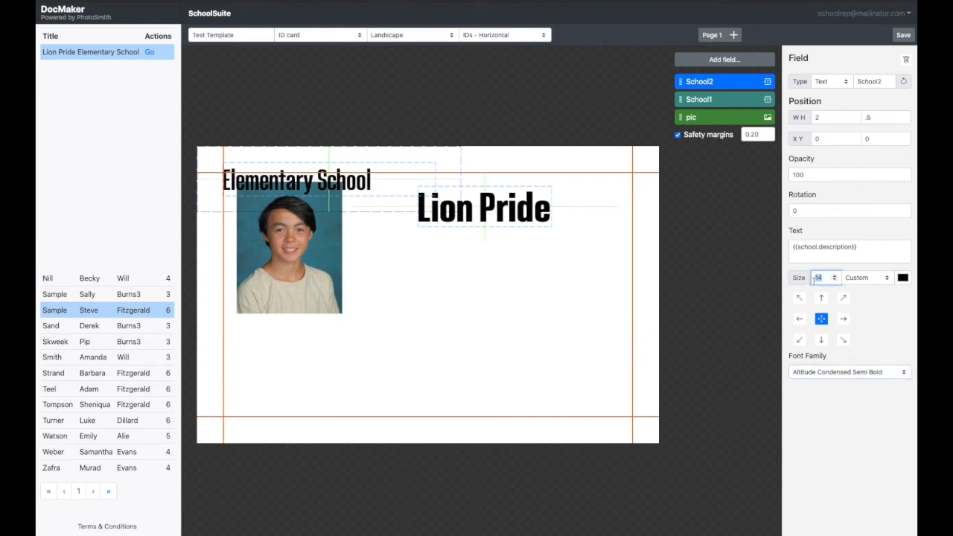
type("12")
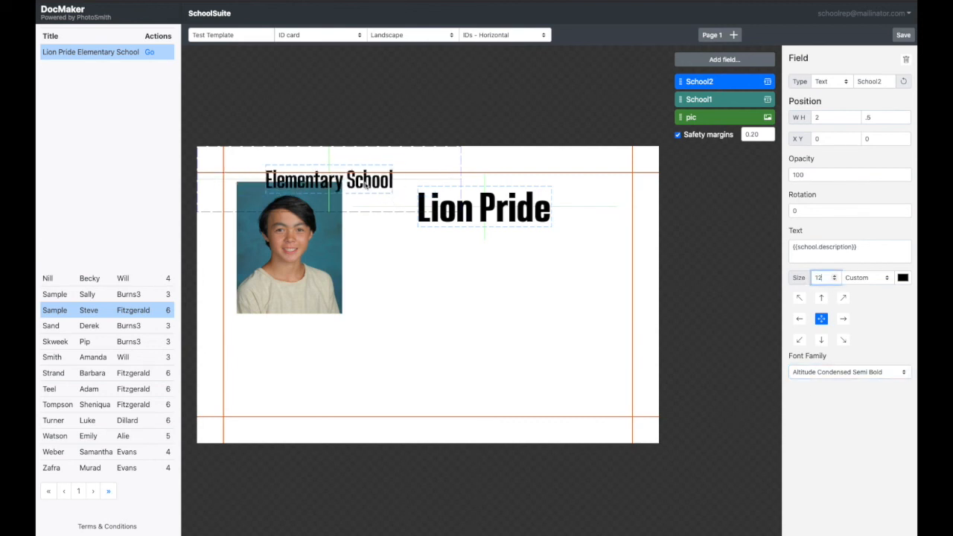
left_click_drag(366, 185, 522, 243)
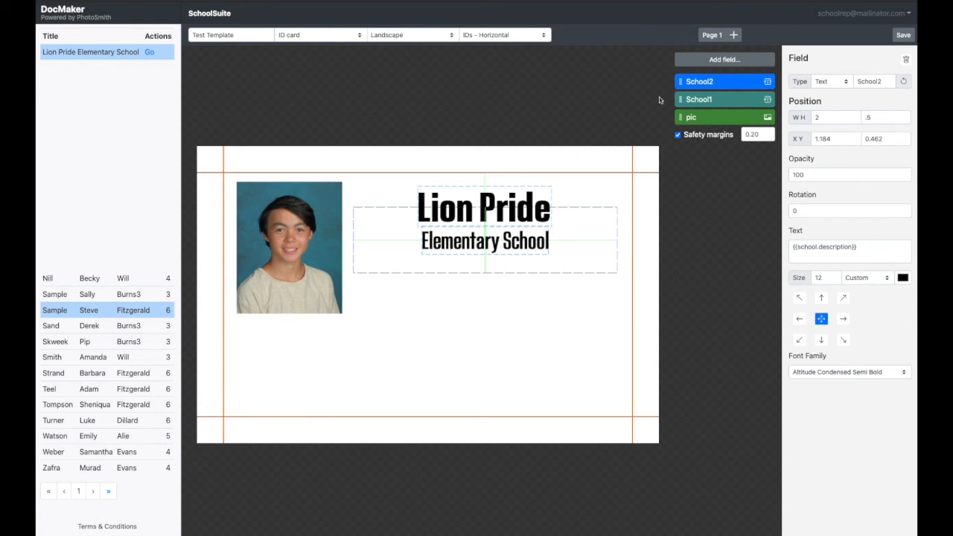
- Add a text field named Year and set its size to 1 wide by .4 high
left_click(727, 59)
left_click(693, 79)
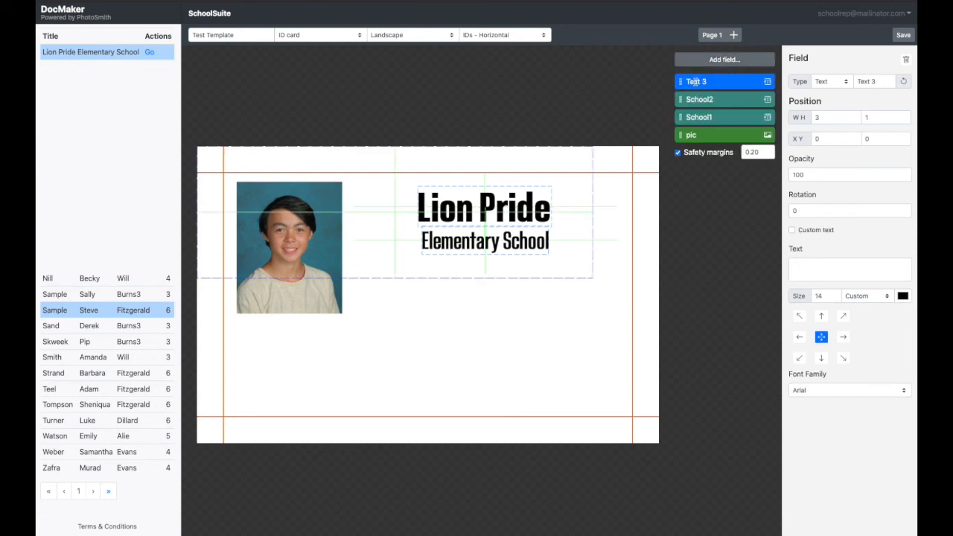
triple_click(873, 81)
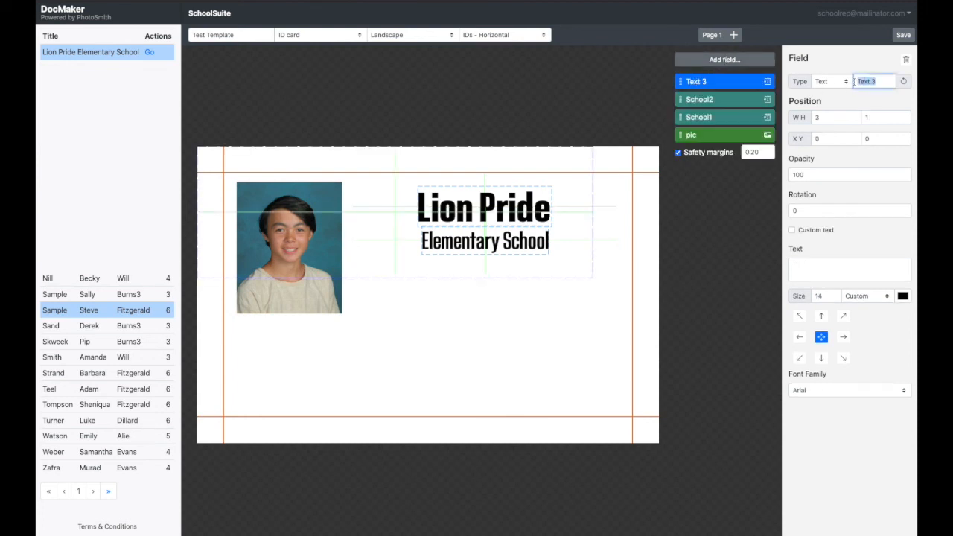
type("Year")
left_click(826, 117)
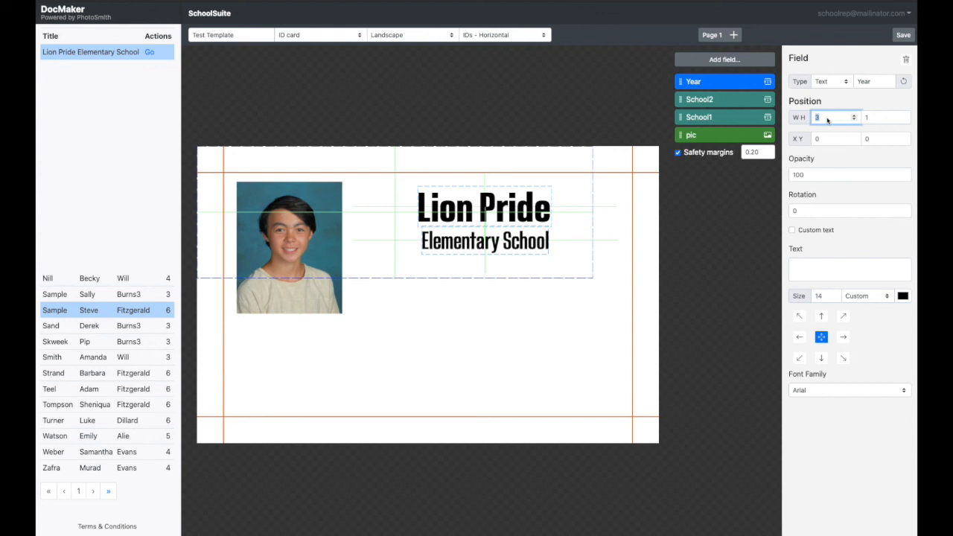
type("1")
key("Tab")
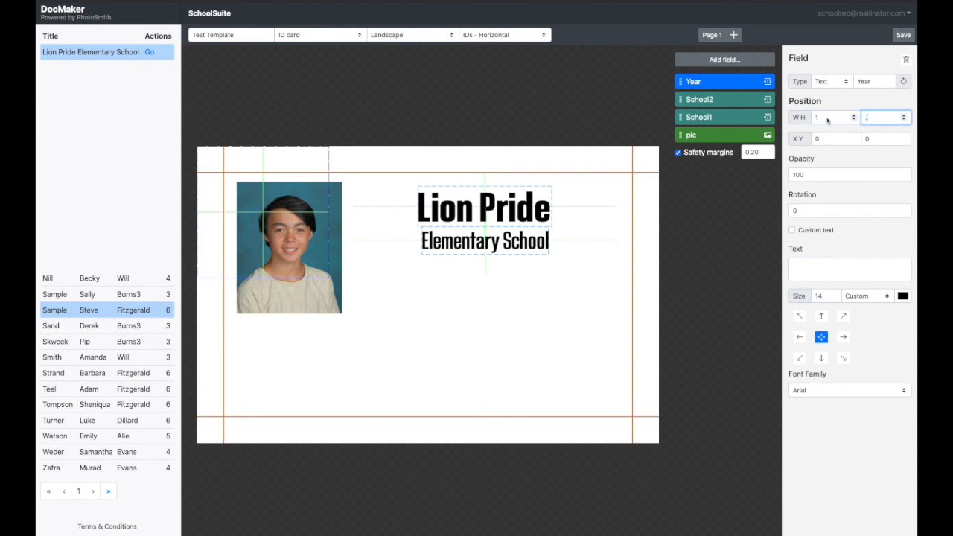
type("4")
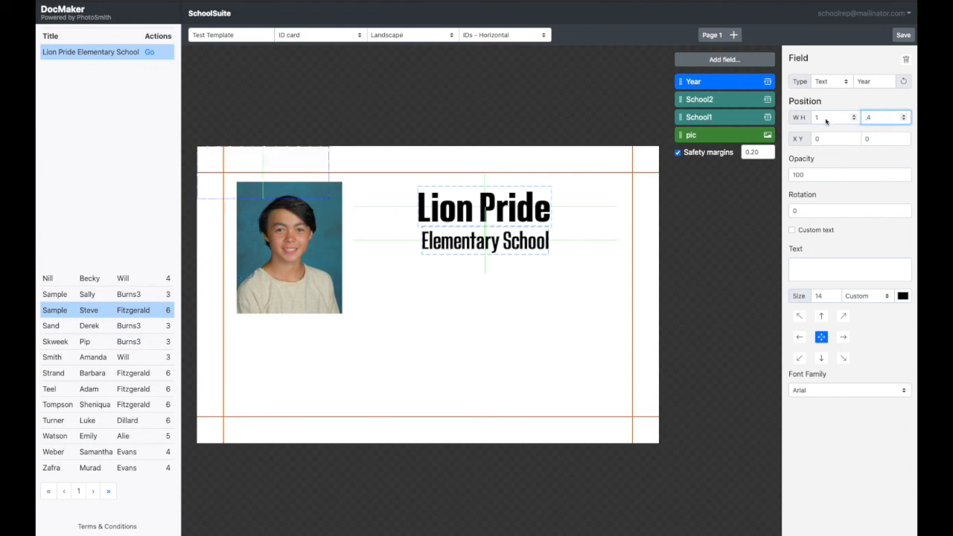
- Enter 2021-2022 as the Year field's text and set its font size to 10
left_click(807, 267)
type("20")
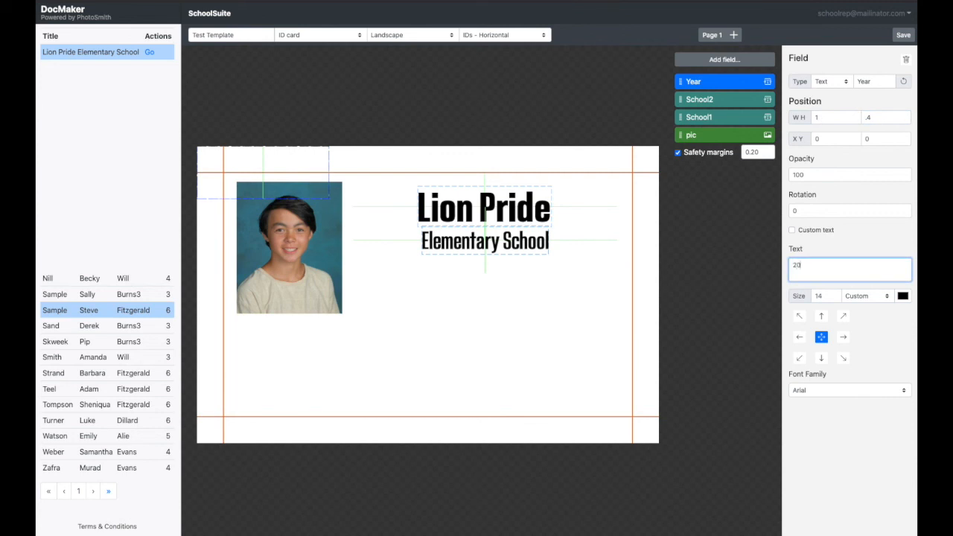
type("21-2022")
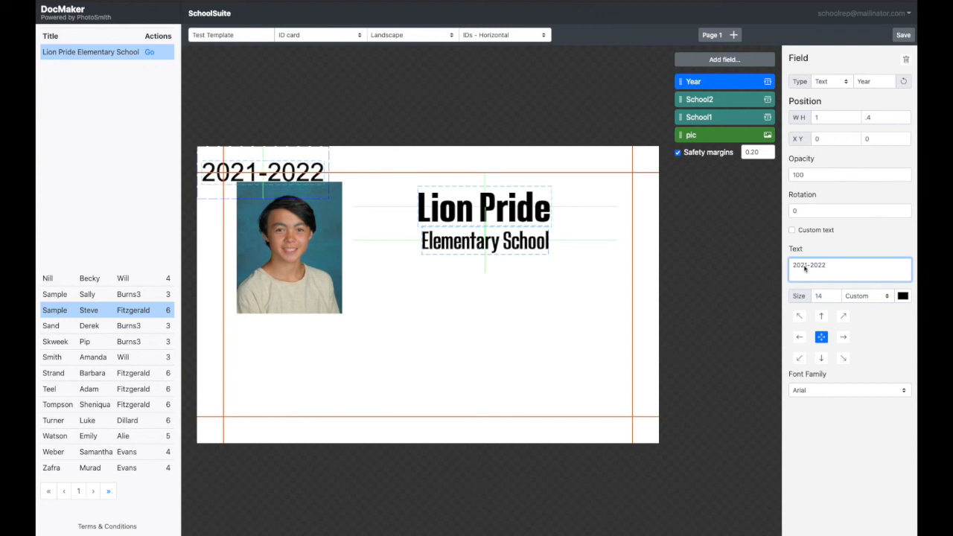
left_click_drag(824, 296, 810, 298)
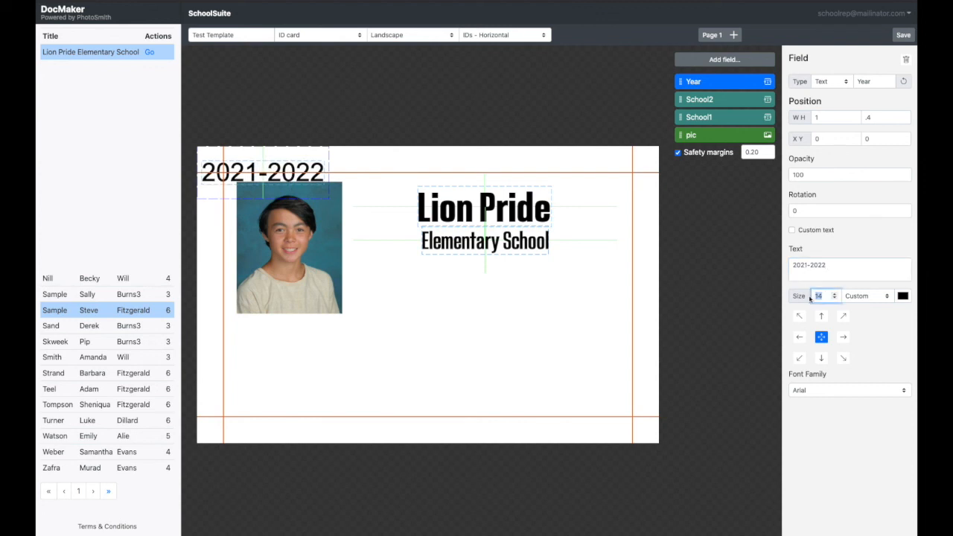
type("10")
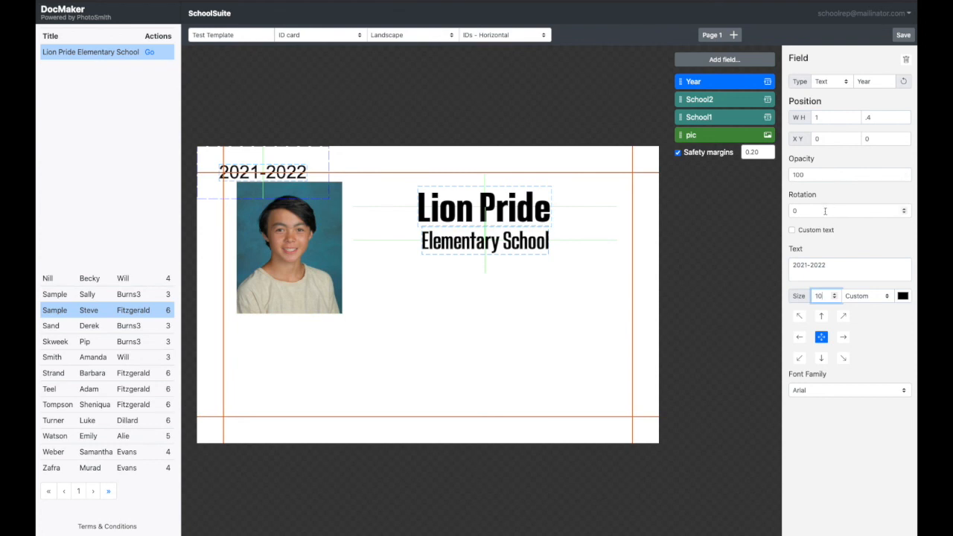
- Rotate the Year field 90 degrees and place it along the photo's right edge at about X 0.68, Y 0.40
left_click_drag(825, 210, 787, 213)
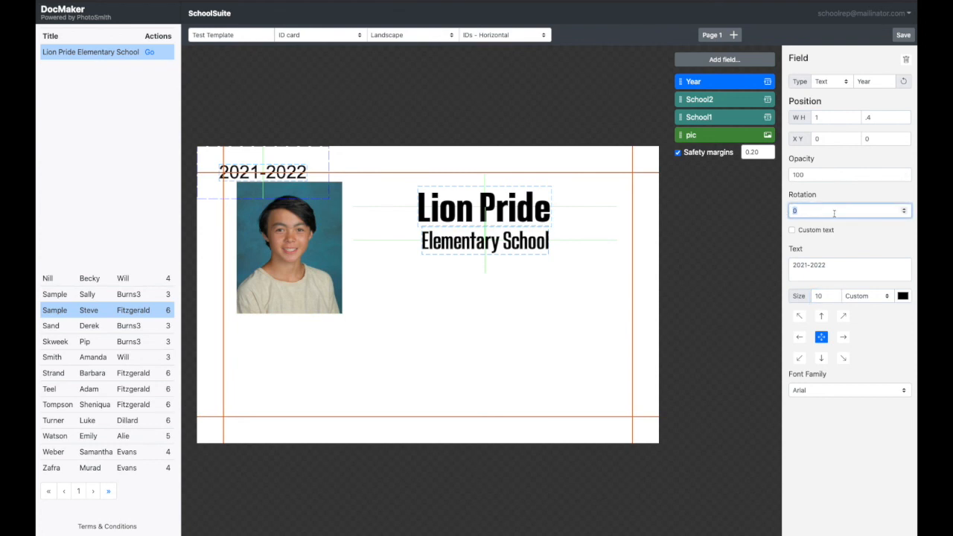
type("90")
key("Return")
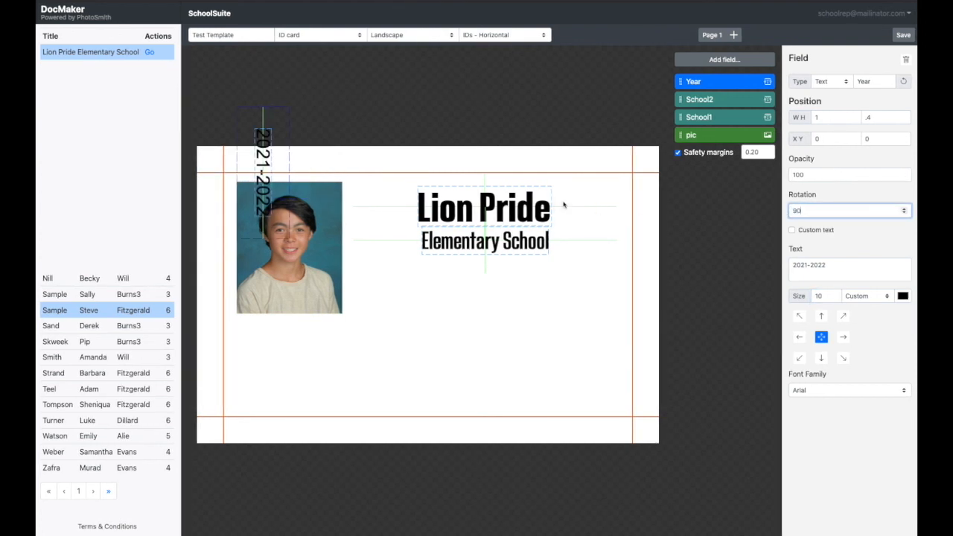
left_click_drag(265, 154, 352, 206)
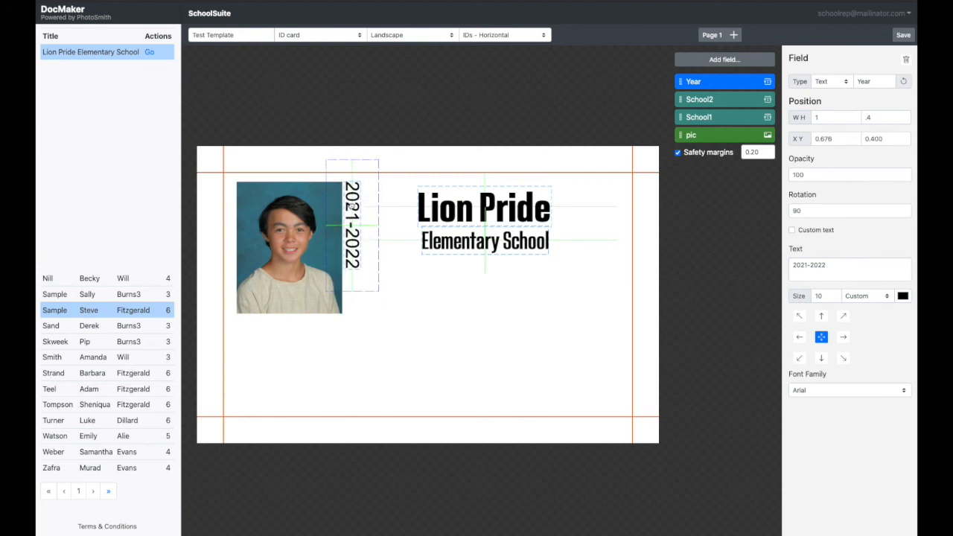